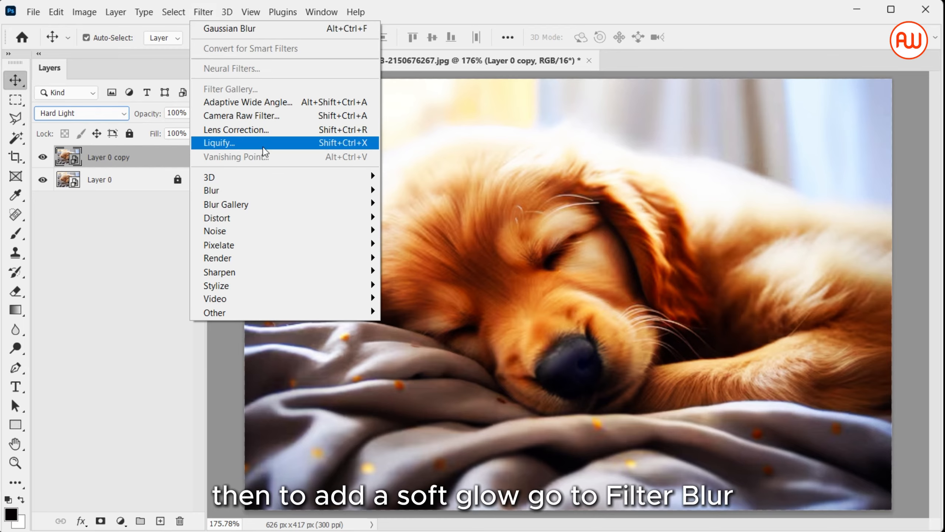
Apply a Gaussian Blur with a 7.6-pixel radius to Layer 0 copy and lower that layer's opacity to 74%.
mouse_move(285, 196)
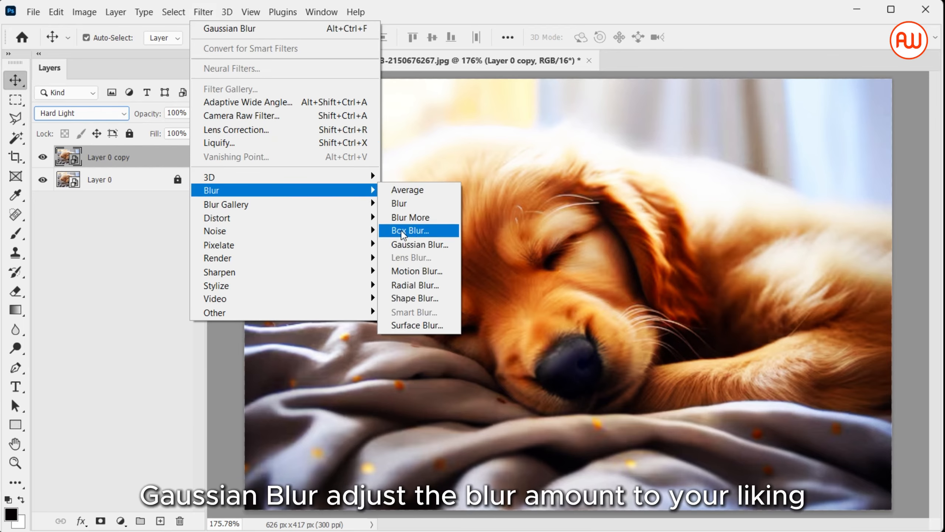
click(407, 245)
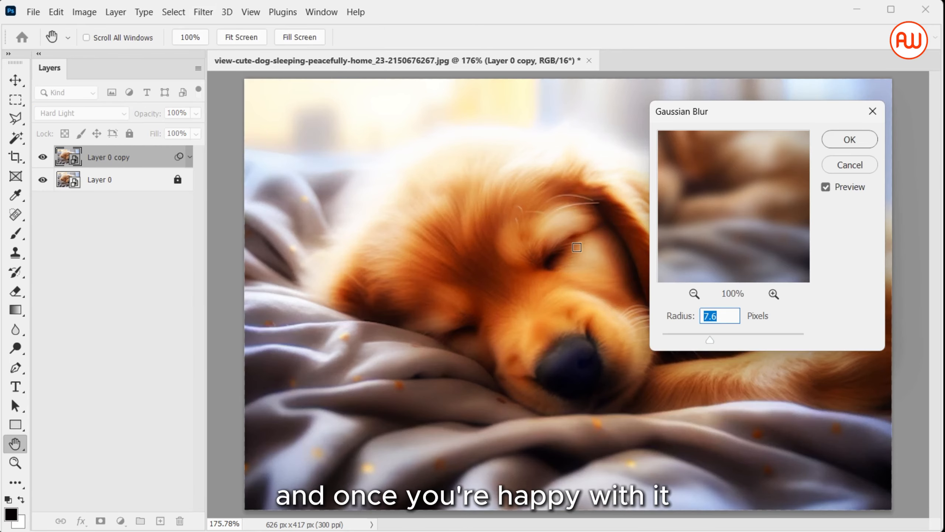
click(850, 140)
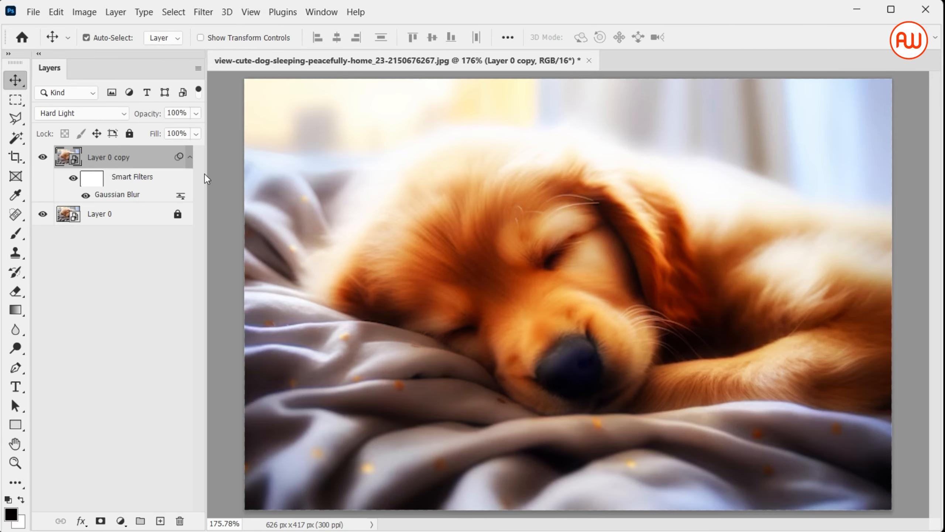
click(195, 114)
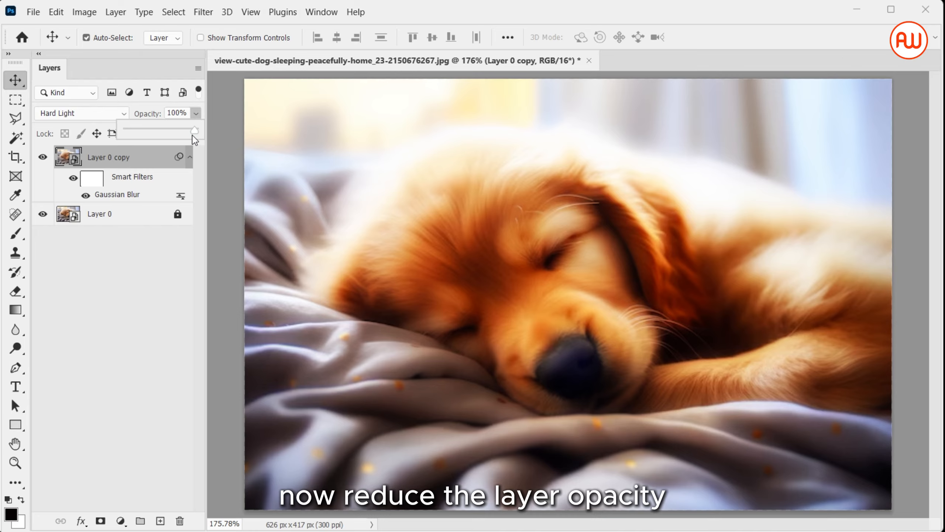
drag(194, 137, 180, 136)
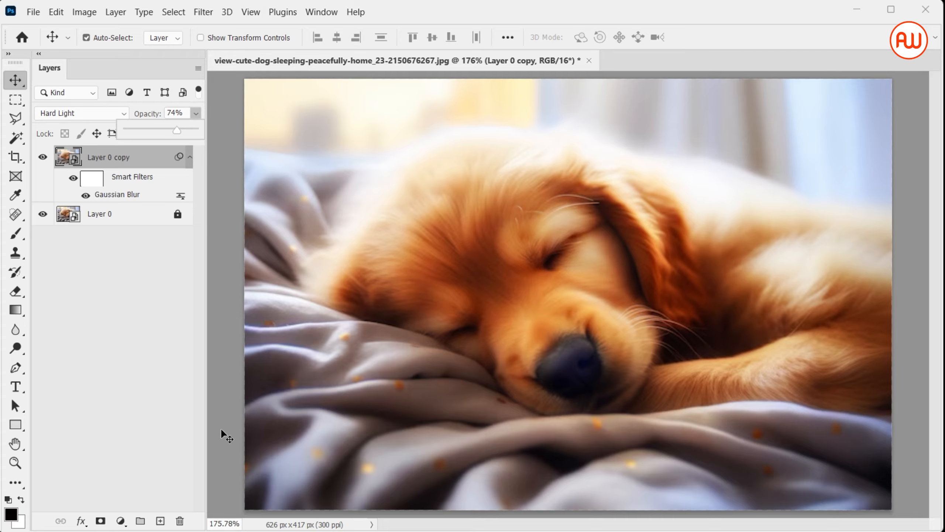
Add a new layer above Layer 0 copy and set up the Gradient tool with an orange-to-transparent gradient.
click(160, 521)
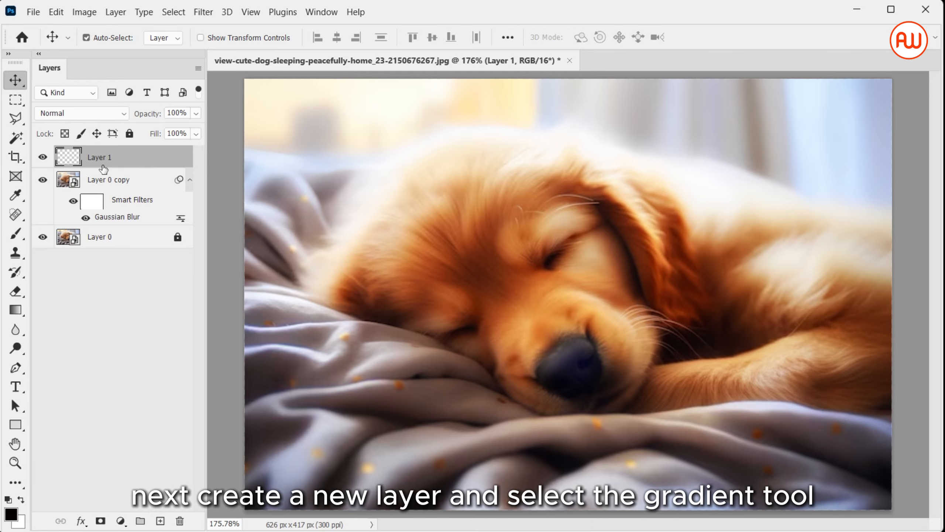
click(15, 309)
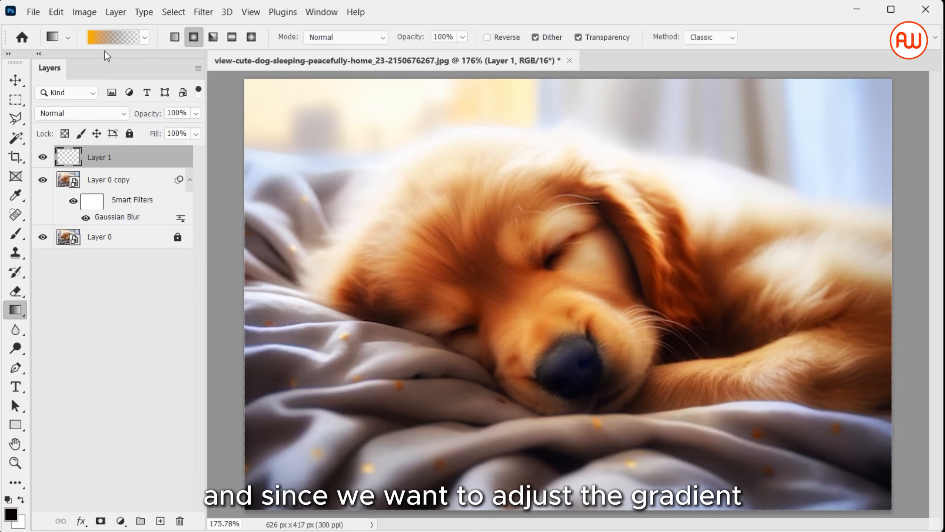
click(97, 40)
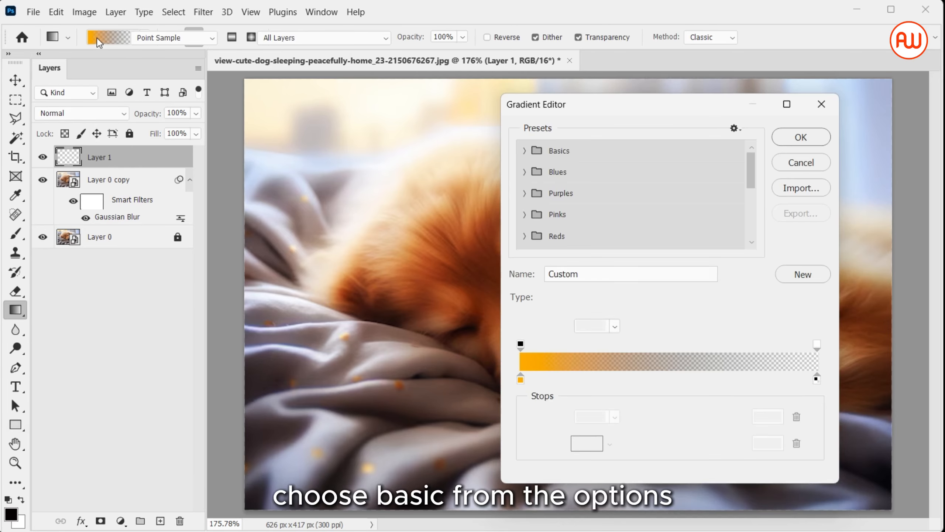
click(520, 380)
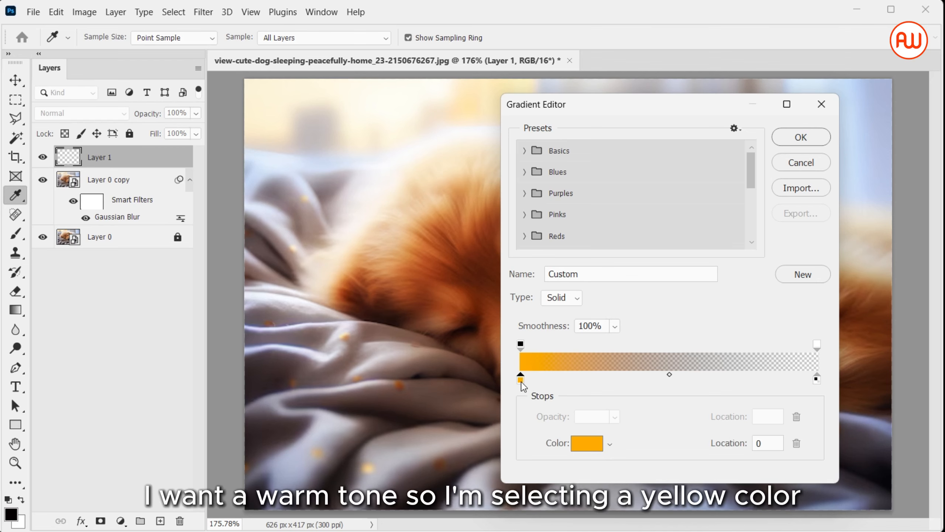
click(786, 143)
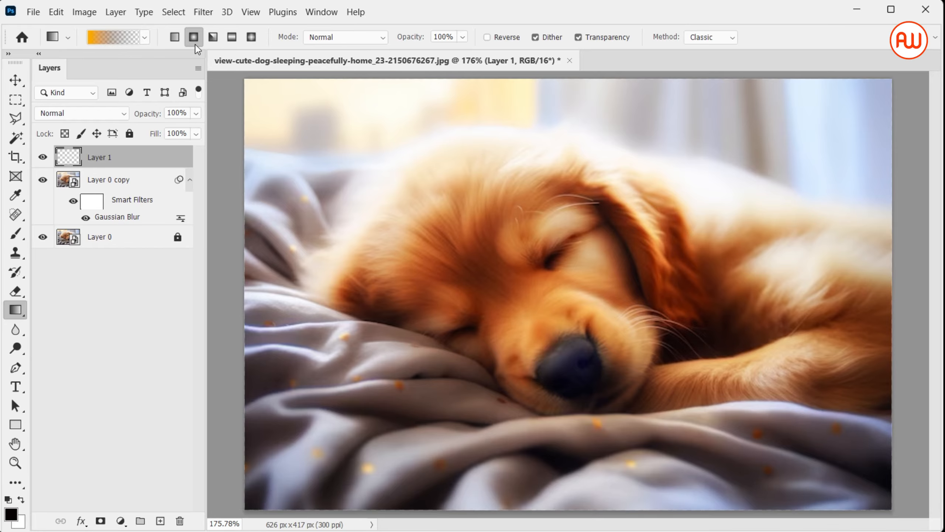
Set Layer 1 to Overlay blending and draw the orange radial gradient from the image's upper-right corner toward the dog's face.
click(107, 115)
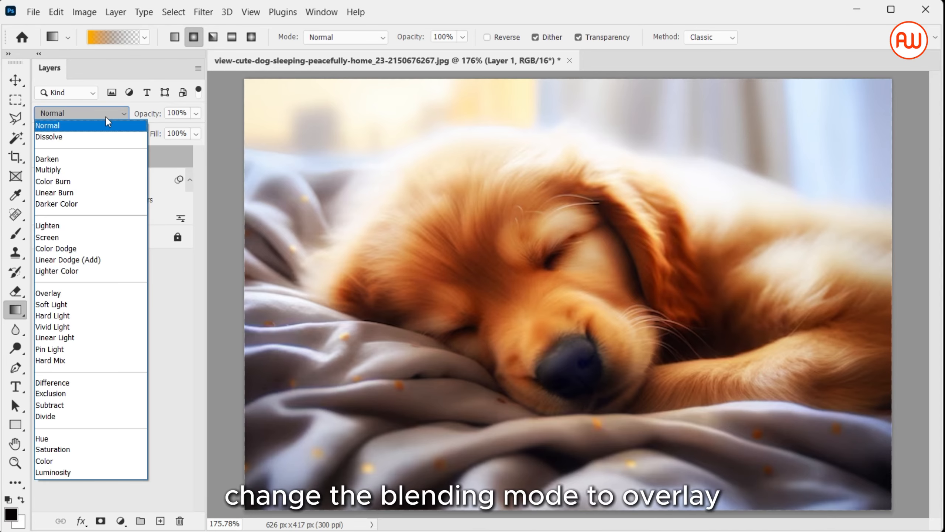
click(102, 295)
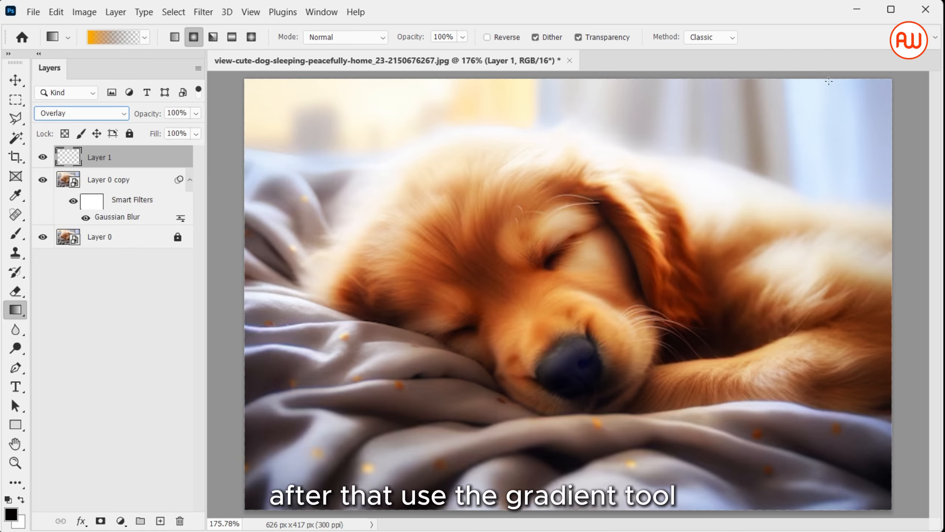
drag(874, 83, 464, 317)
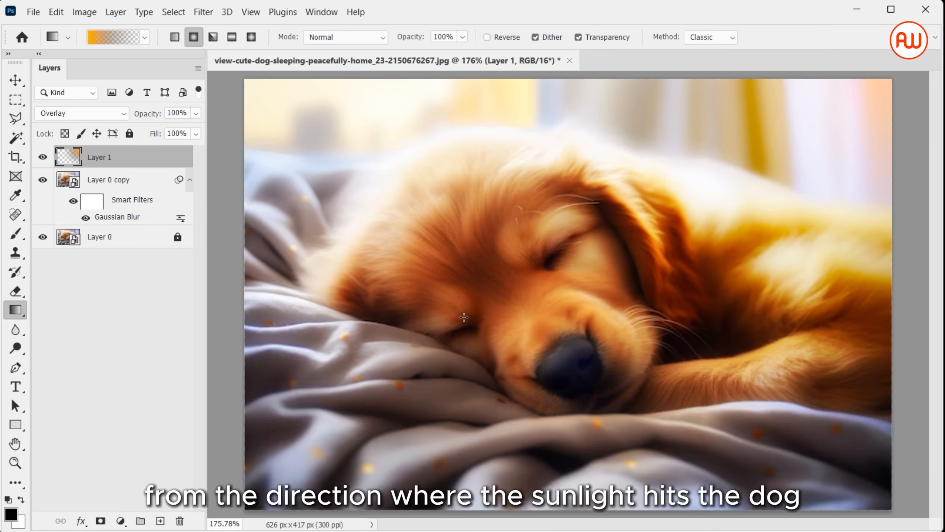
Add another new layer and change the gradient's starting colour stop to near-black 010100, fading to transparent.
click(161, 521)
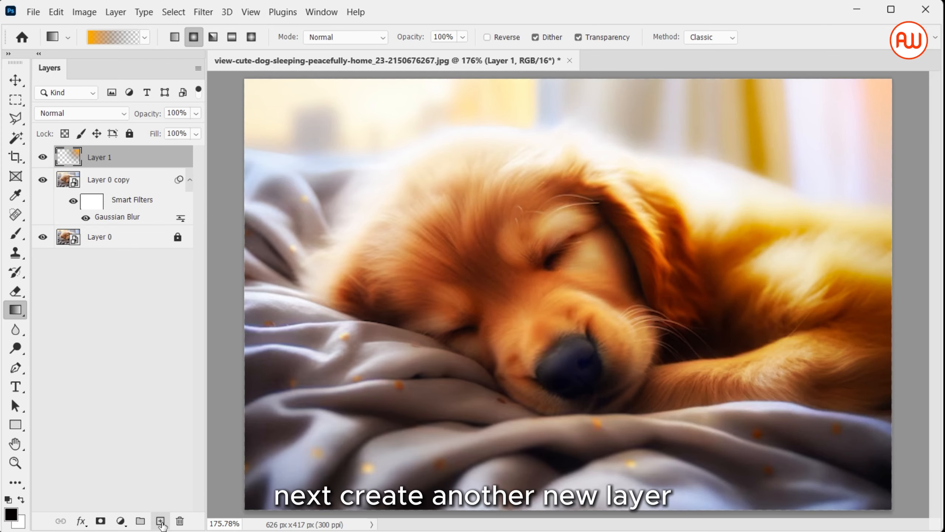
click(107, 36)
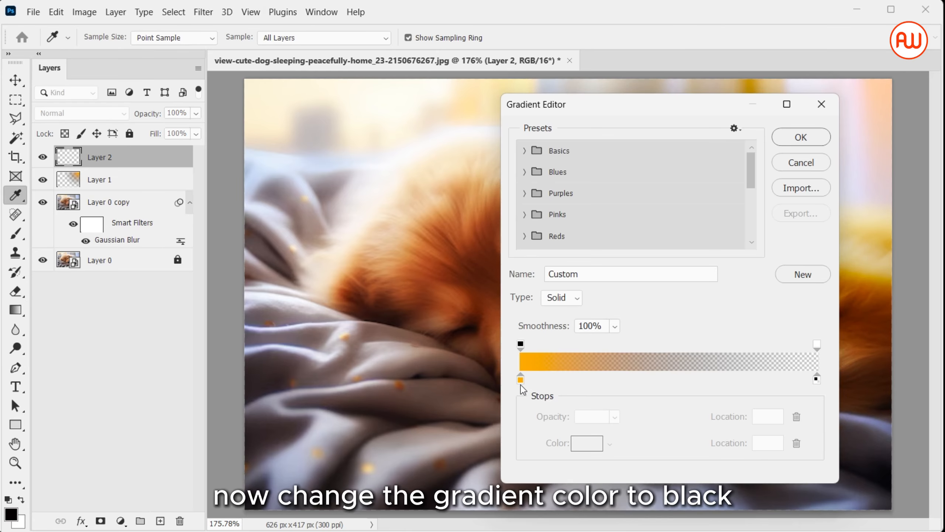
click(521, 380)
click(584, 446)
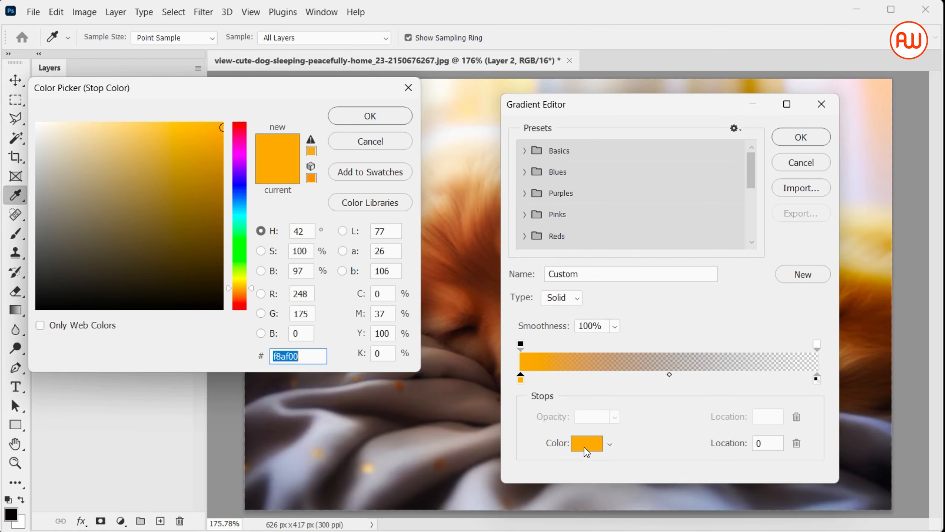
click(207, 307)
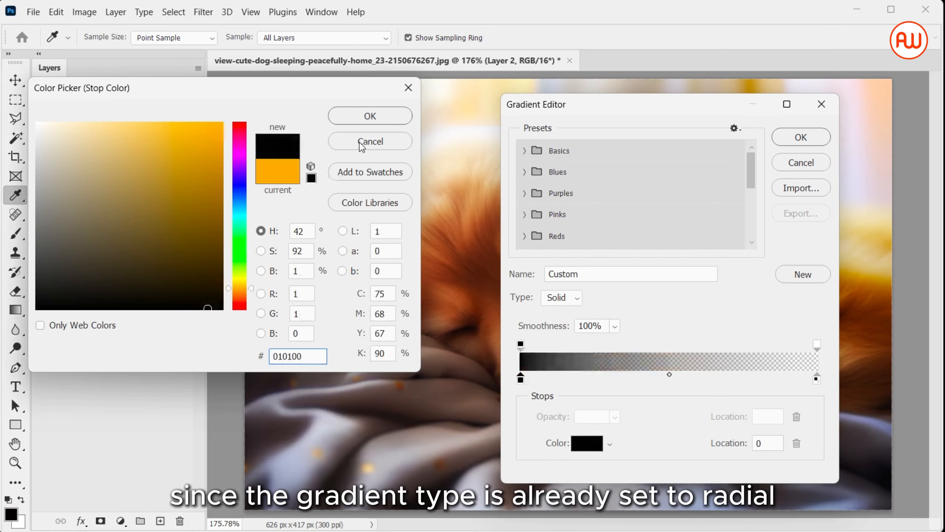
click(369, 124)
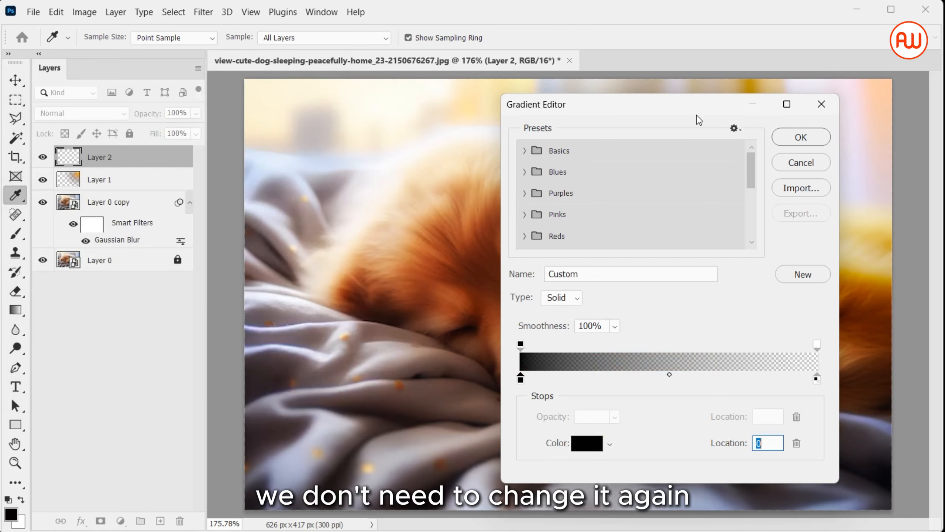
click(791, 140)
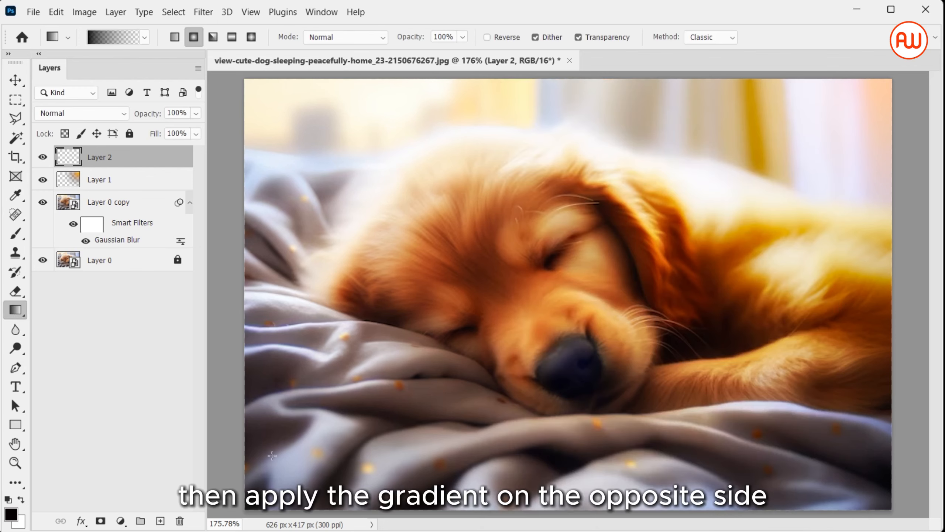
Draw the black radial gradient from the image's lower-left corner toward the dog's ear and set Layer 2 to Overlay blending.
drag(299, 460, 639, 232)
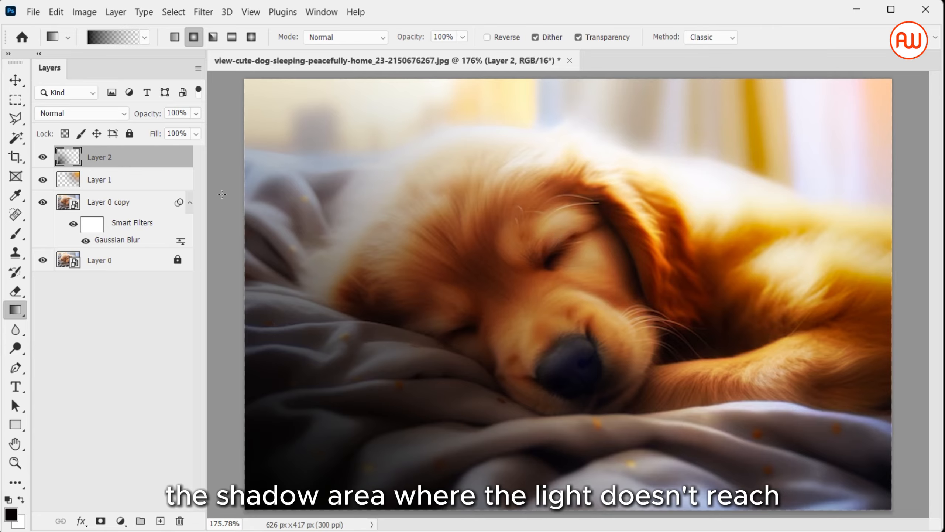
click(111, 115)
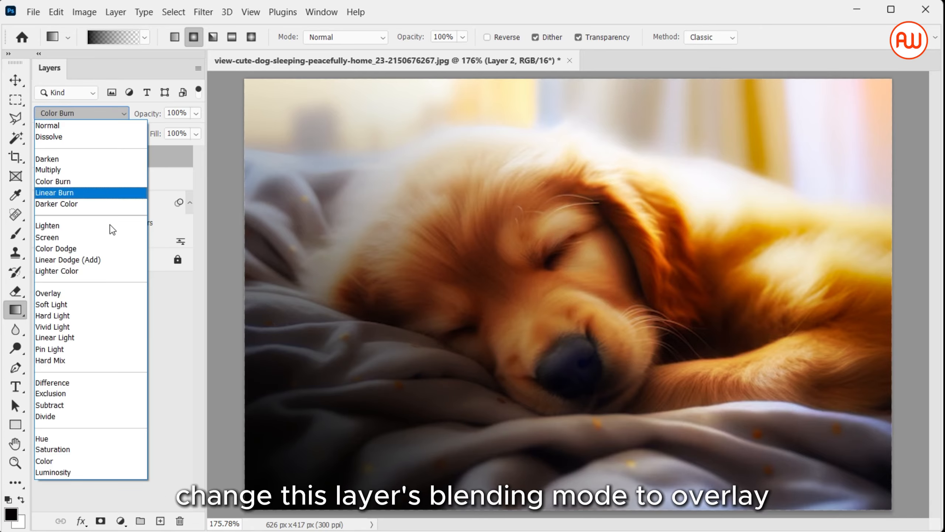
click(119, 291)
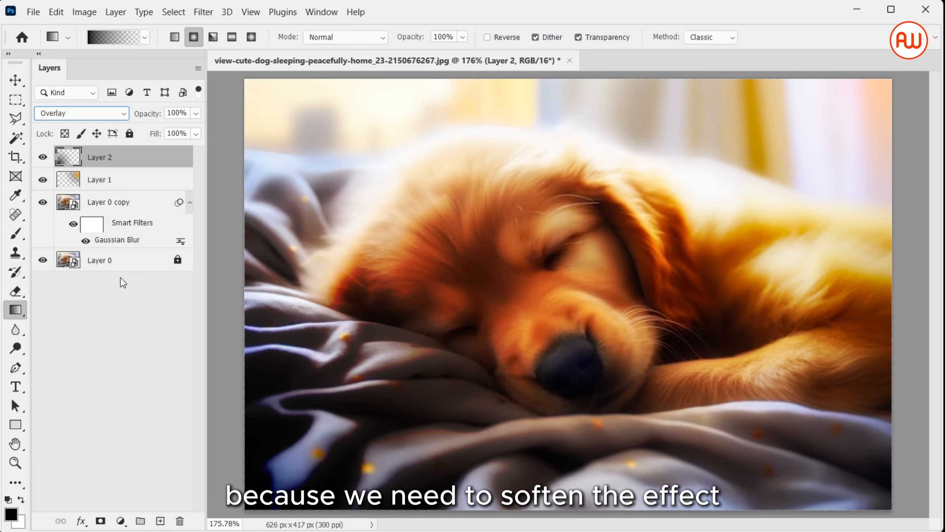
Lower the black gradient layer's opacity to 63% and slightly reduce the opacity of the orange gradient layer.
click(196, 113)
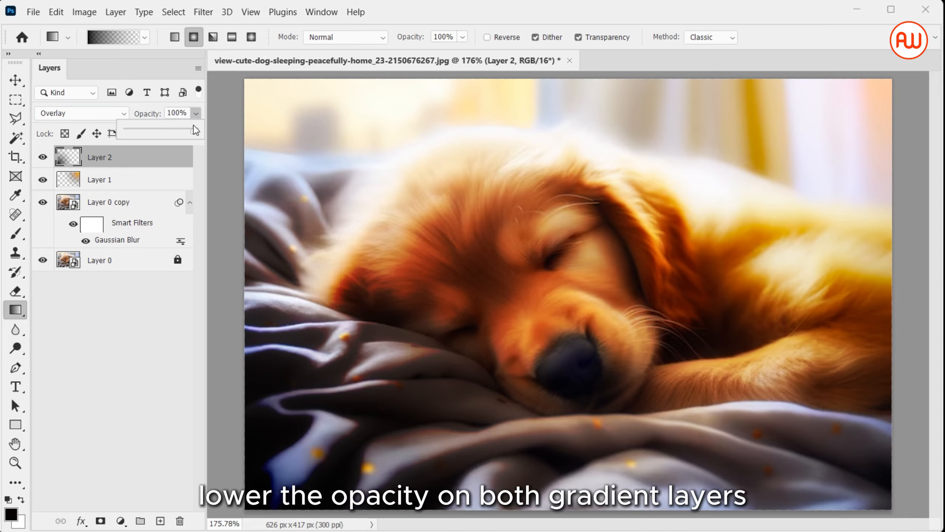
drag(196, 131, 171, 139)
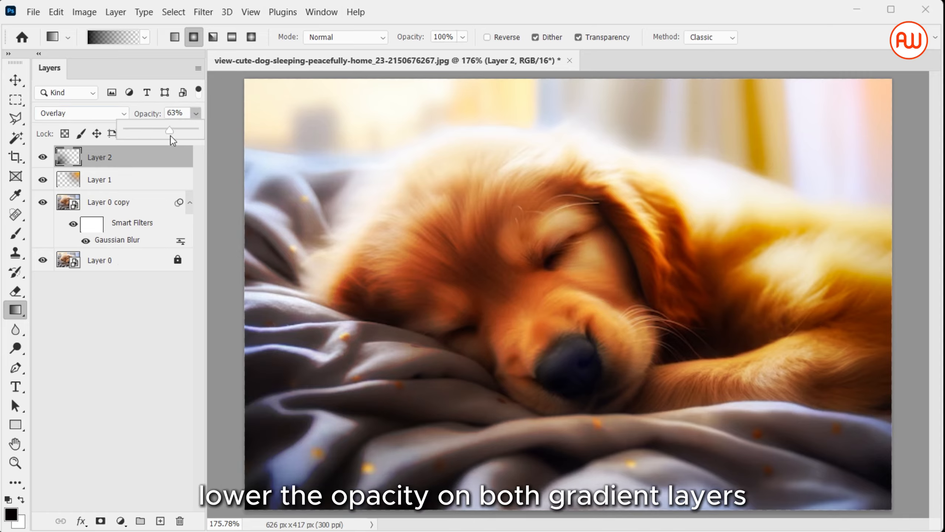
click(178, 182)
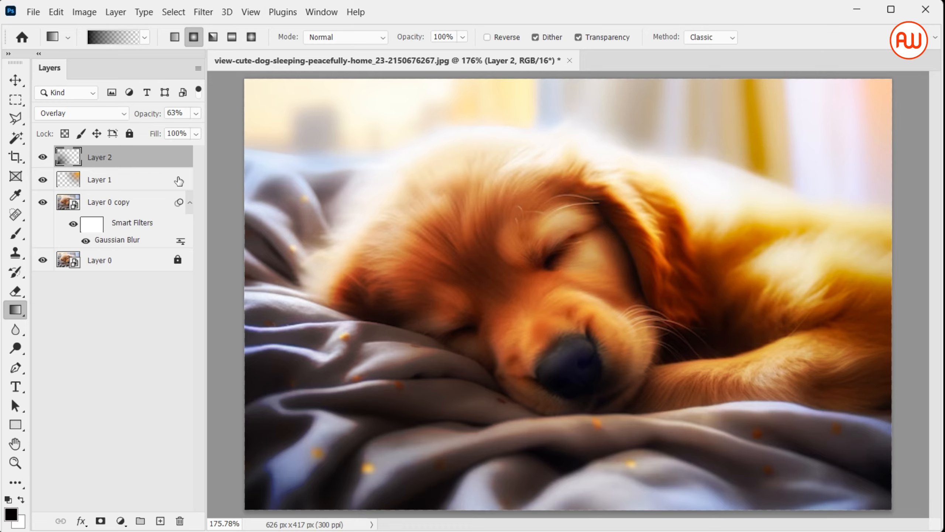
click(179, 180)
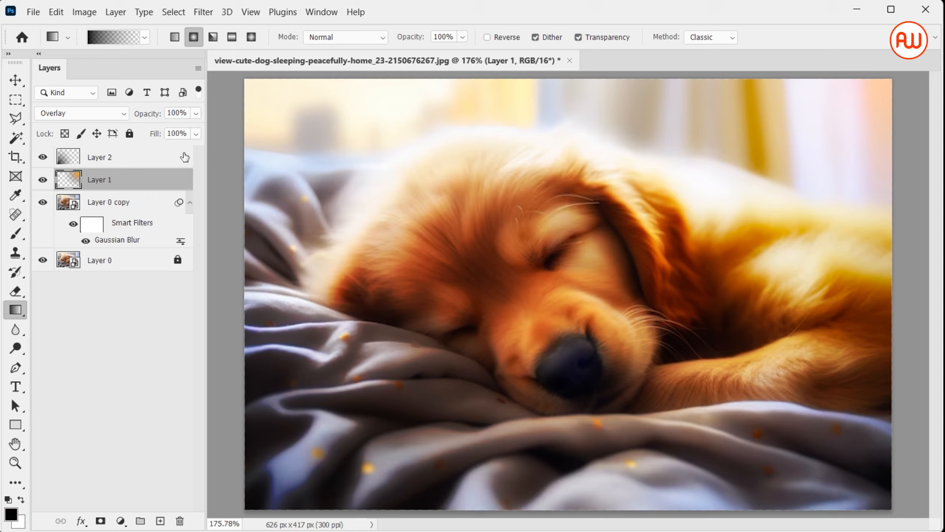
click(196, 115)
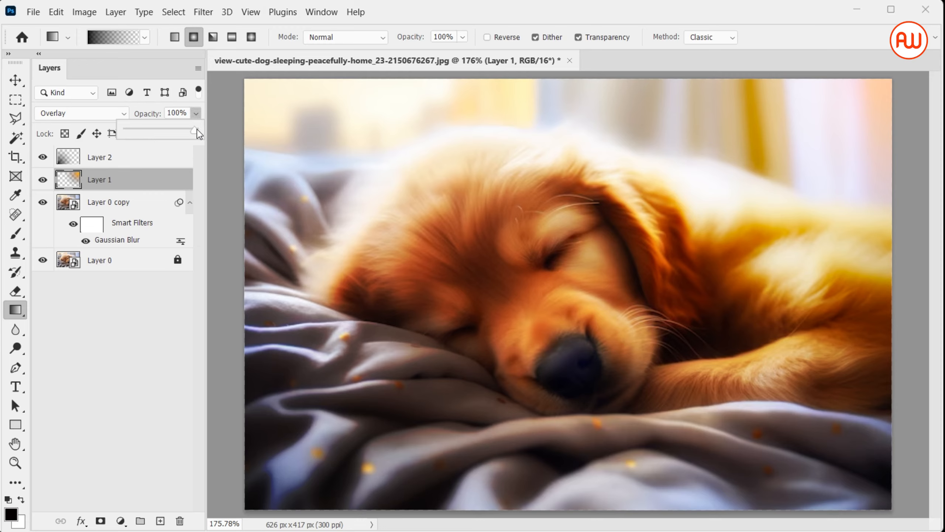
drag(196, 129, 181, 135)
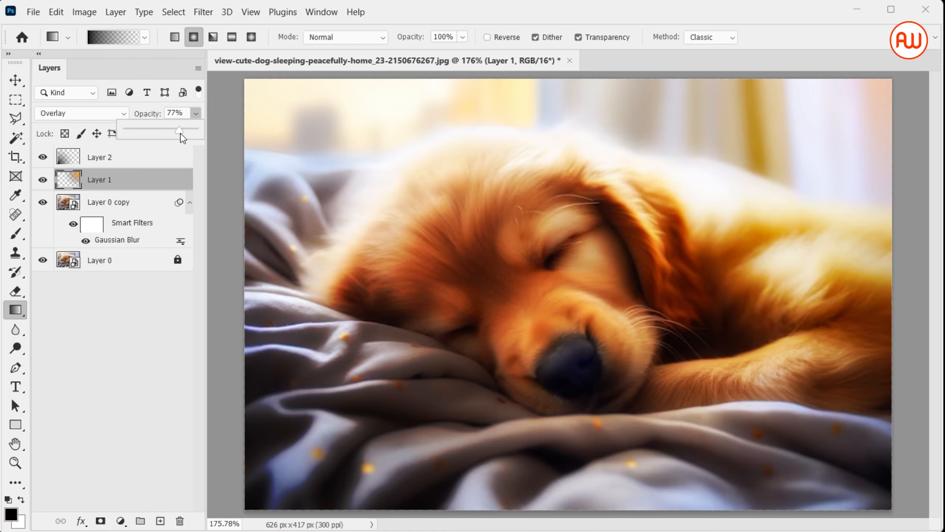
click(124, 276)
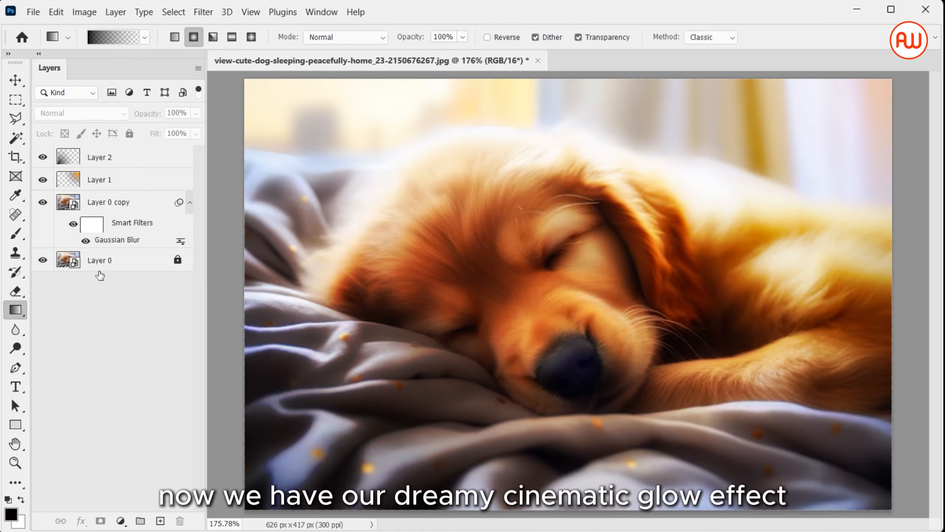
Compare the photo before and after the glow by toggling the visibility of all layers except Layer 0.
alt+click(43, 260)
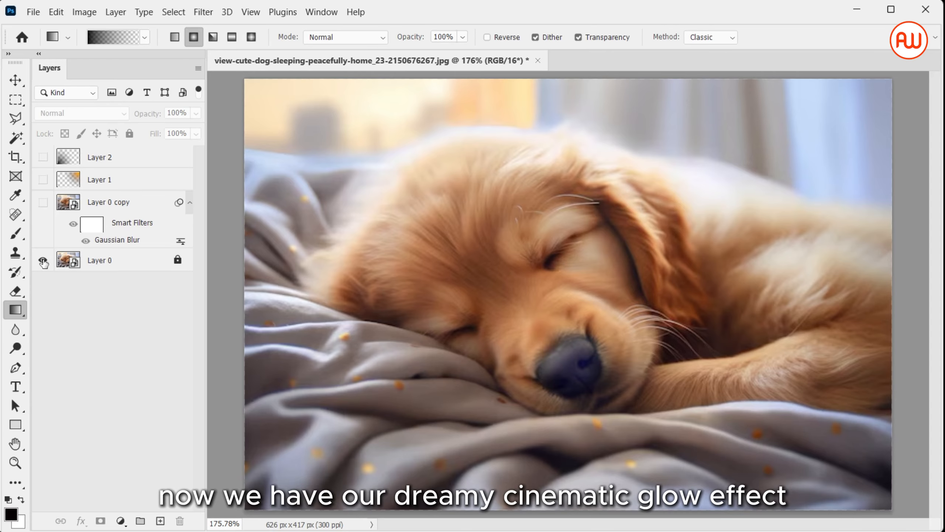
alt+click(43, 260)
alt+click(43, 261)
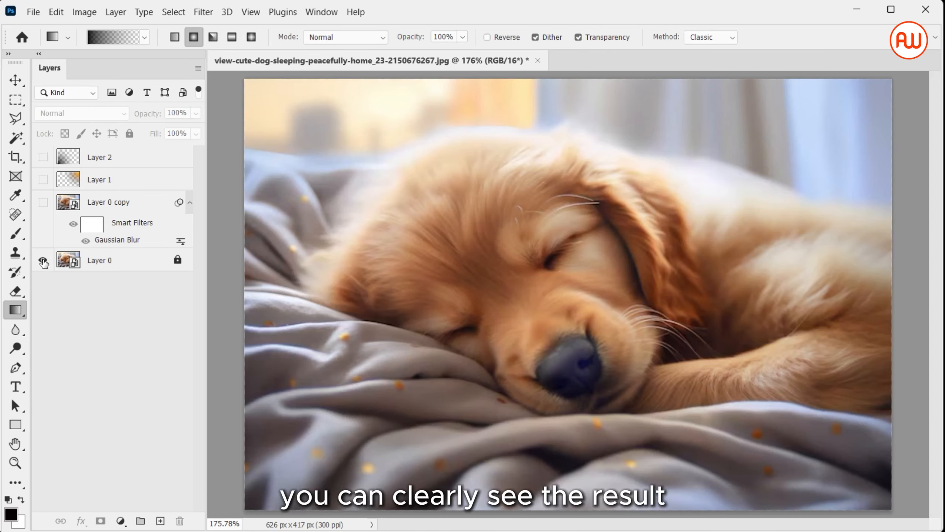
alt+click(43, 260)
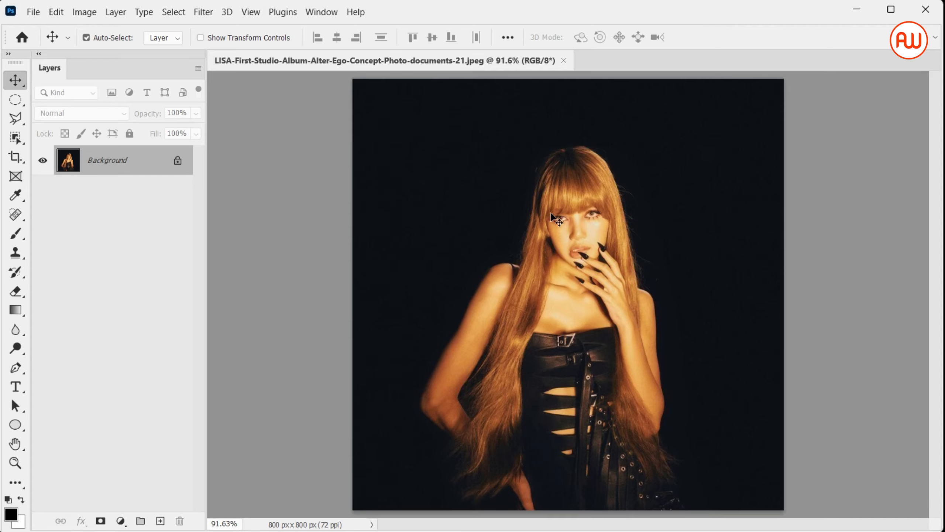
Draw a circle shape about 394 px in diameter over the woman's head in the portrait.
key(u)
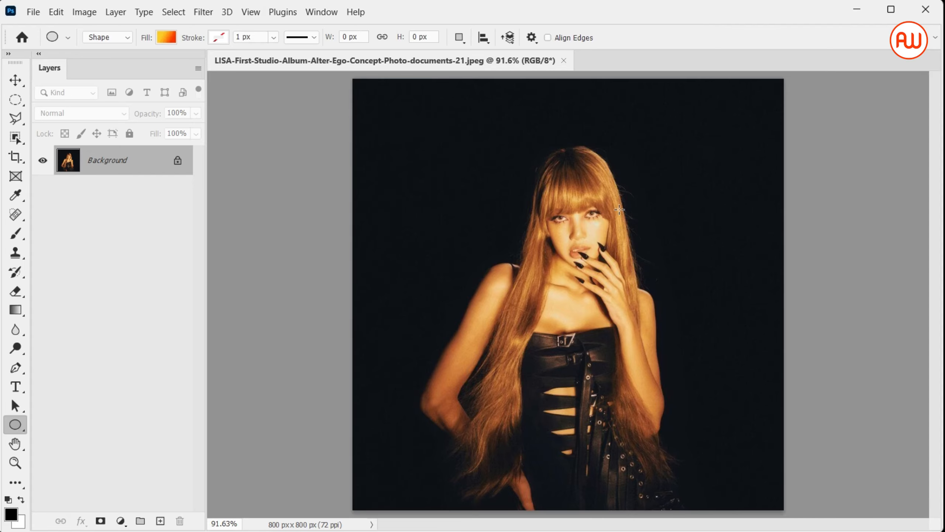
drag(480, 149, 759, 336)
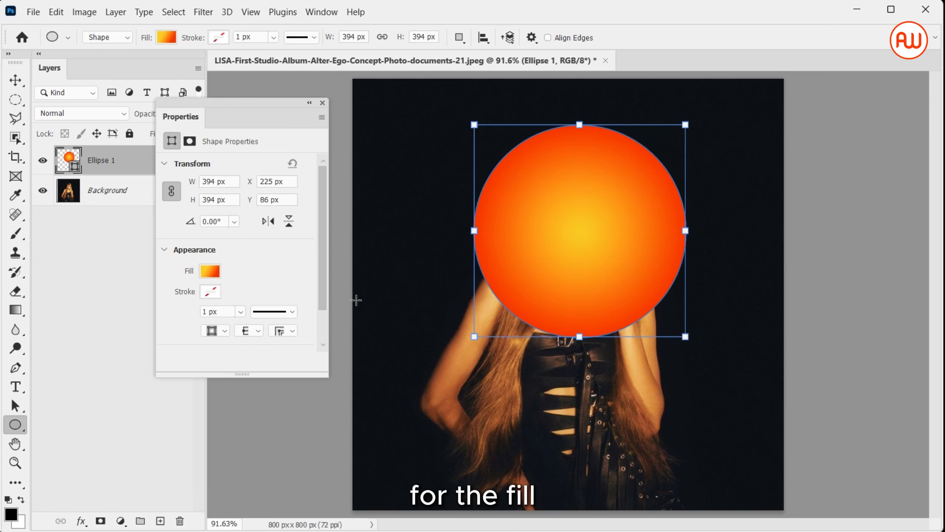
Add duplicate yellow and red color stops to the circle's radial gradient fill to form alternating concentric rings.
click(209, 271)
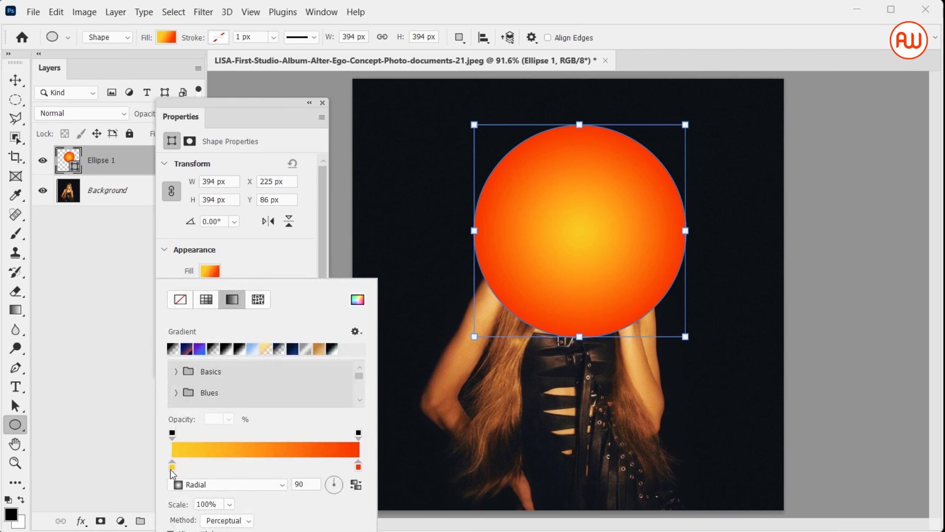
drag(172, 472, 318, 469)
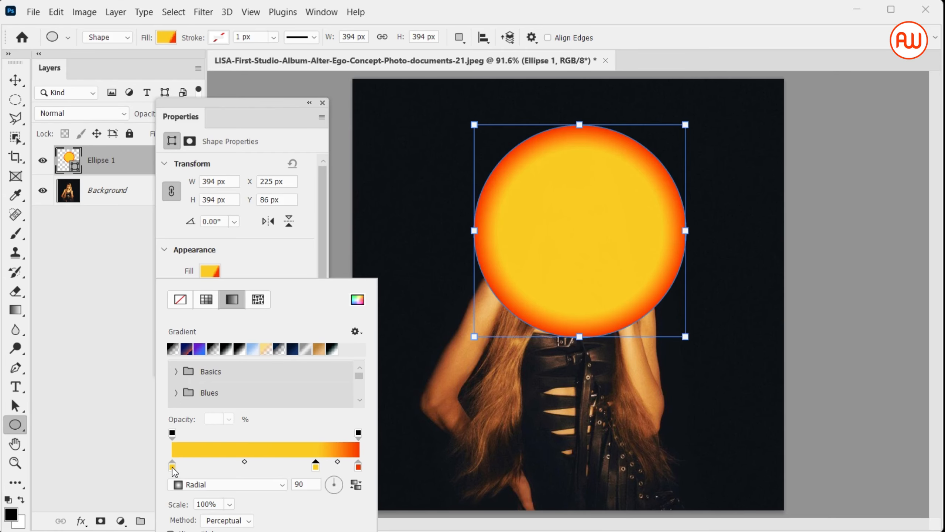
drag(174, 472, 228, 474)
click(267, 466)
mouse_move(266, 465)
mouse_down()
mouse_move(169, 467)
mouse_move(272, 471)
mouse_up()
key(v)
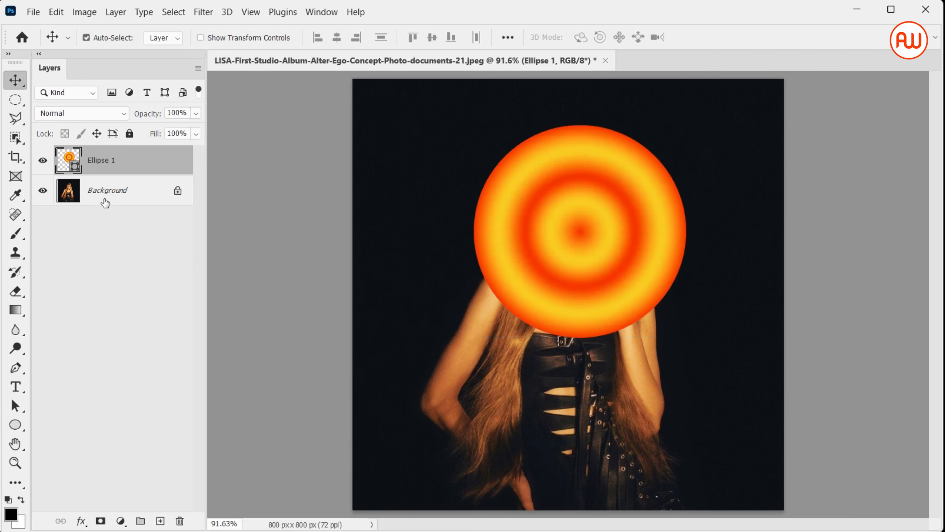
Duplicate the circle layer, then convert the lower circle to a smart object with a 104.3-pixel Gaussian Blur.
key(ctrl)
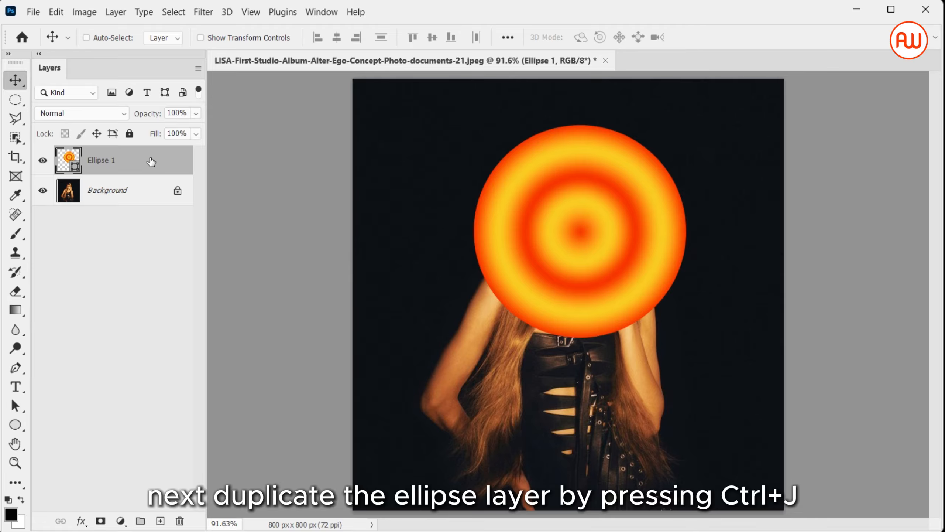
key(ctrl+j)
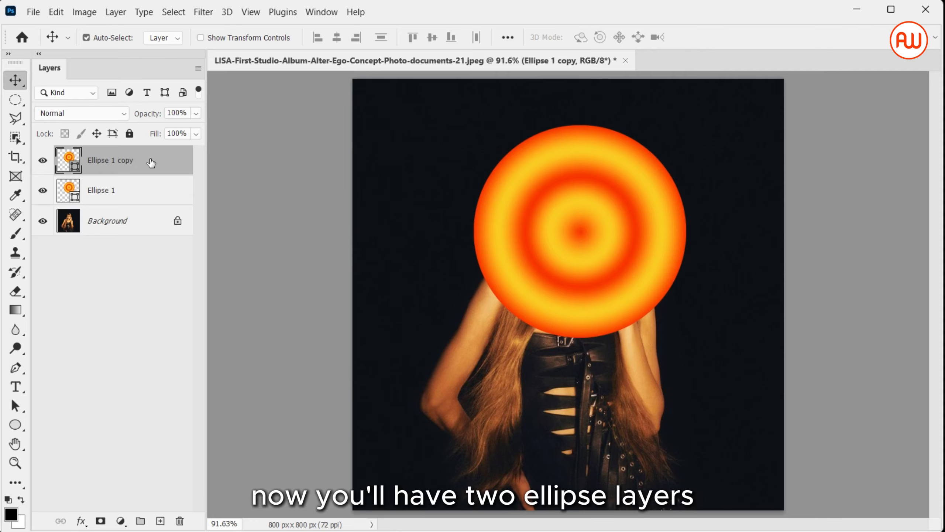
click(151, 189)
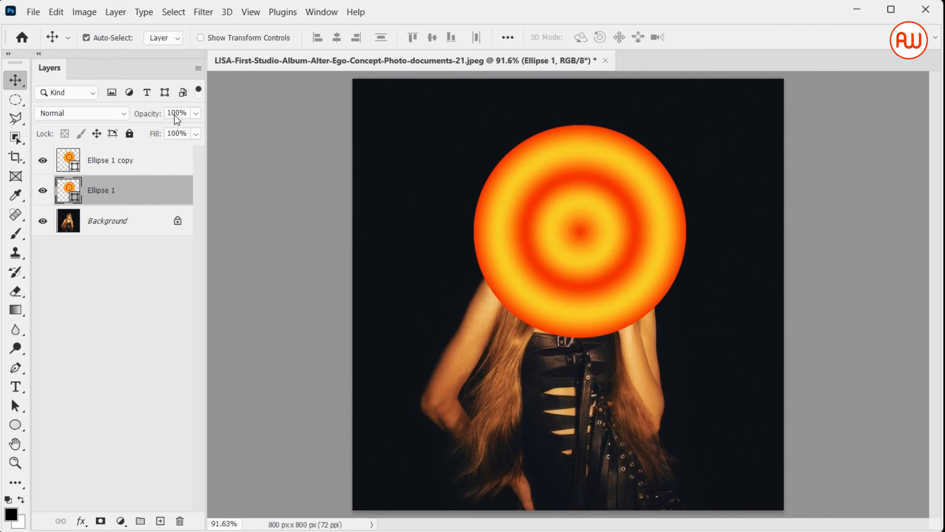
click(201, 13)
mouse_move(289, 190)
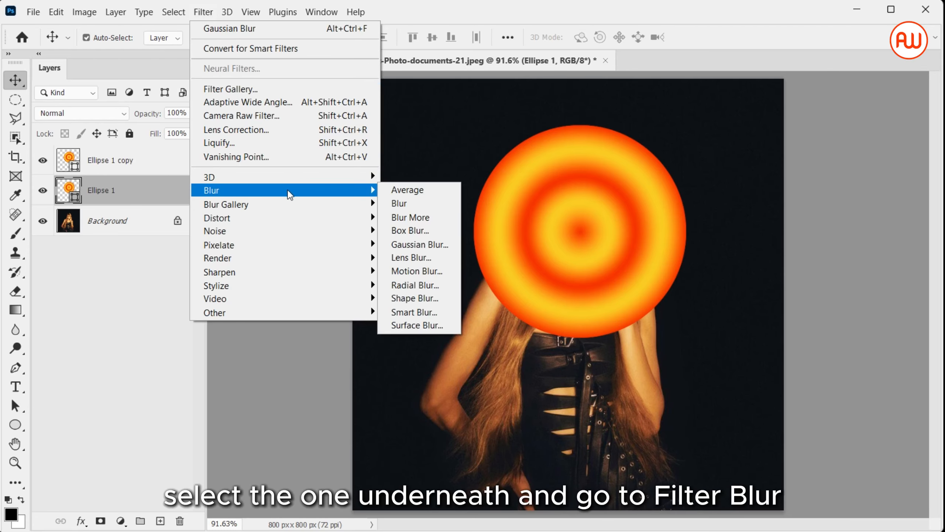
click(414, 237)
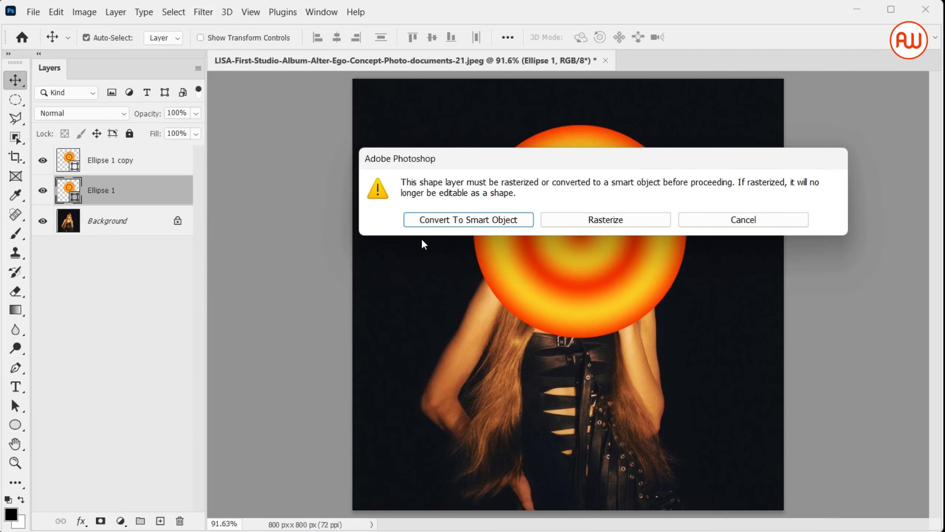
click(486, 222)
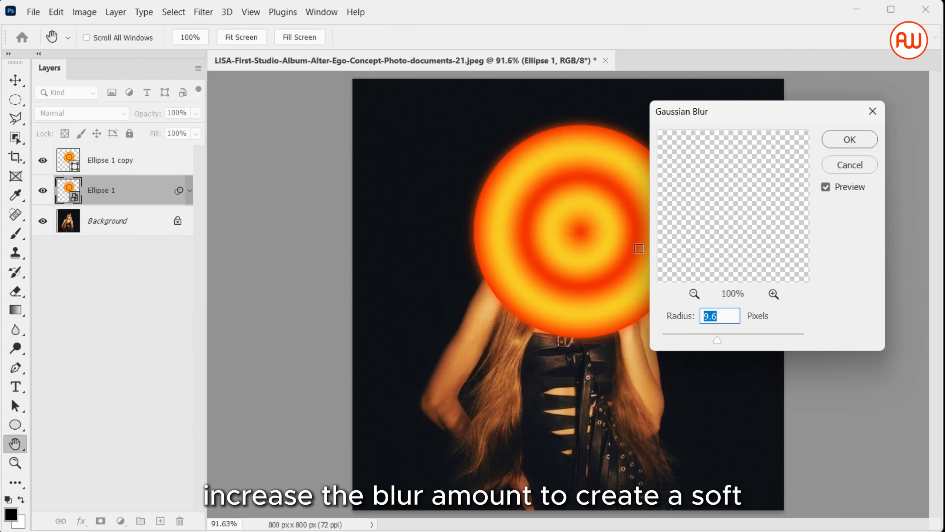
drag(716, 340, 755, 339)
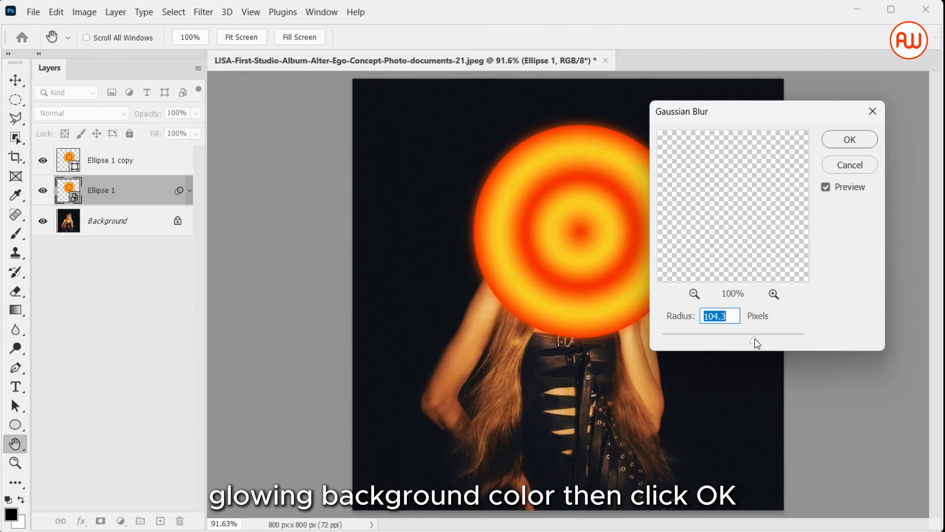
click(850, 139)
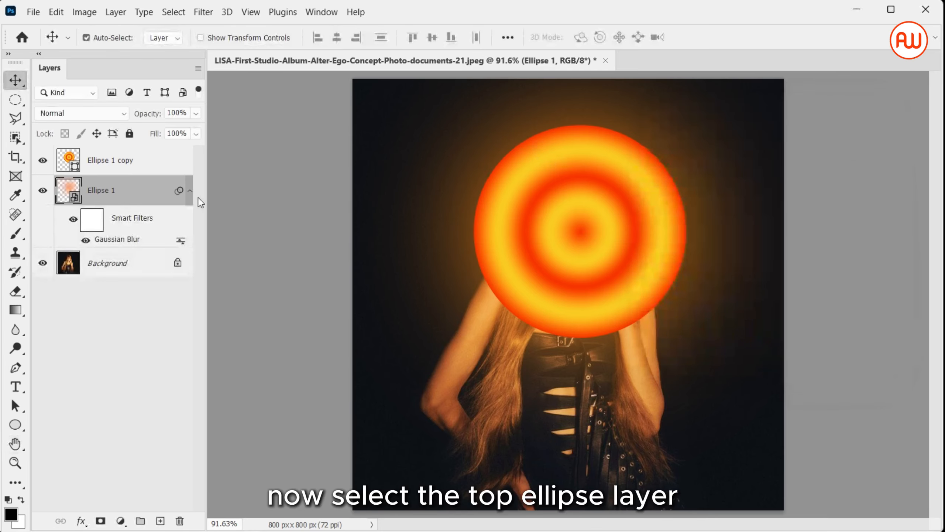
Convert the Ellipse 1 copy layer to a smart object and apply a Gaussian Blur with a 9.8-pixel radius.
click(155, 153)
click(203, 12)
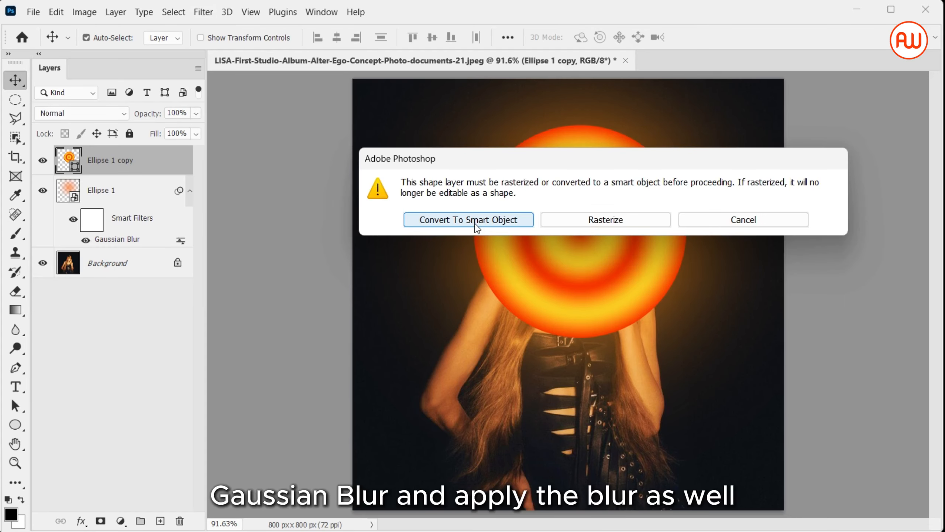
click(475, 222)
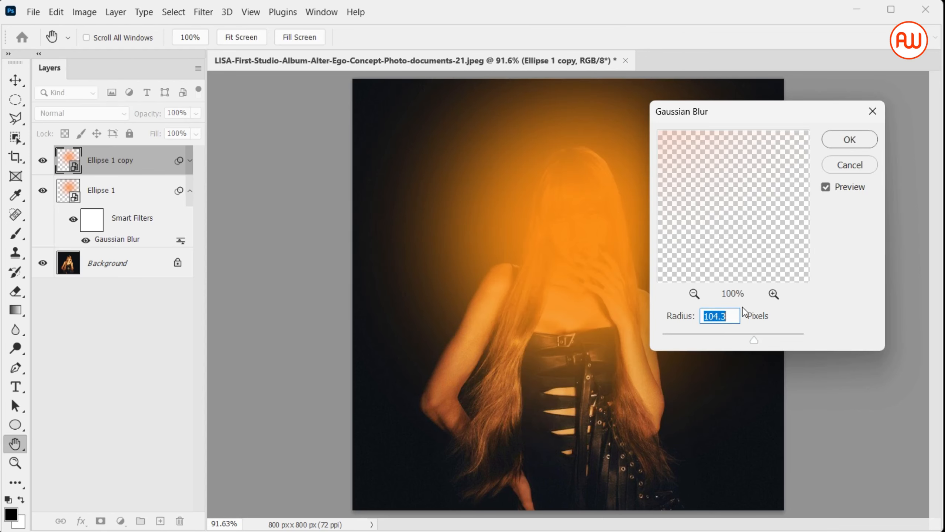
drag(752, 335, 720, 331)
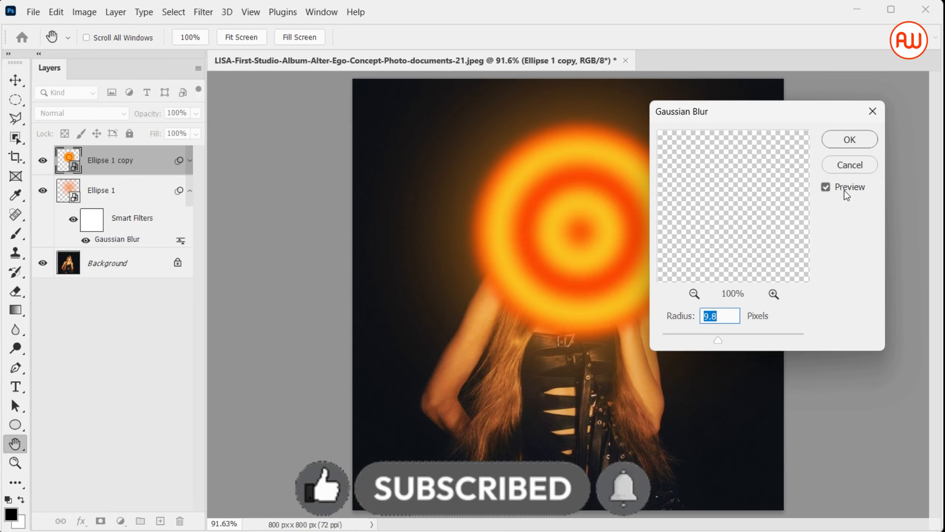
click(848, 139)
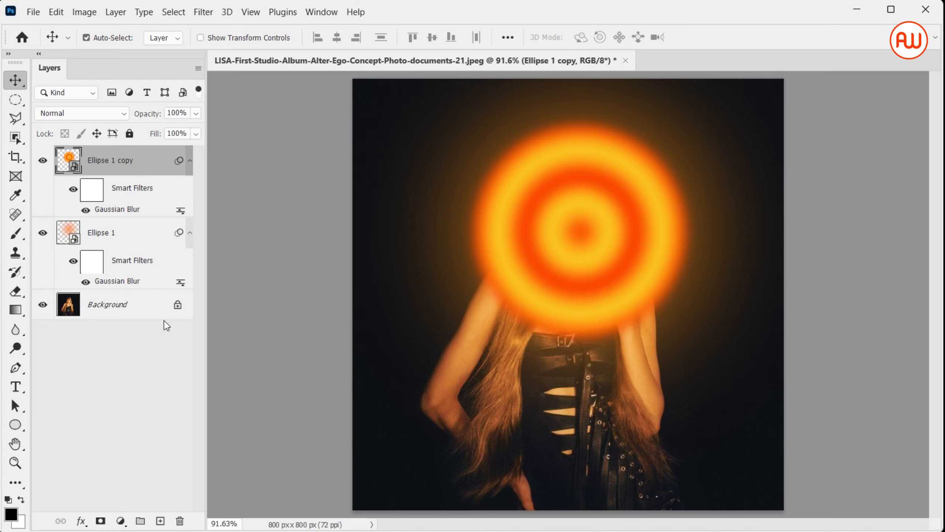
Mask a duplicate of the Background layer to the woman using Select Subject, and move it above both ellipse layers.
drag(165, 304, 160, 522)
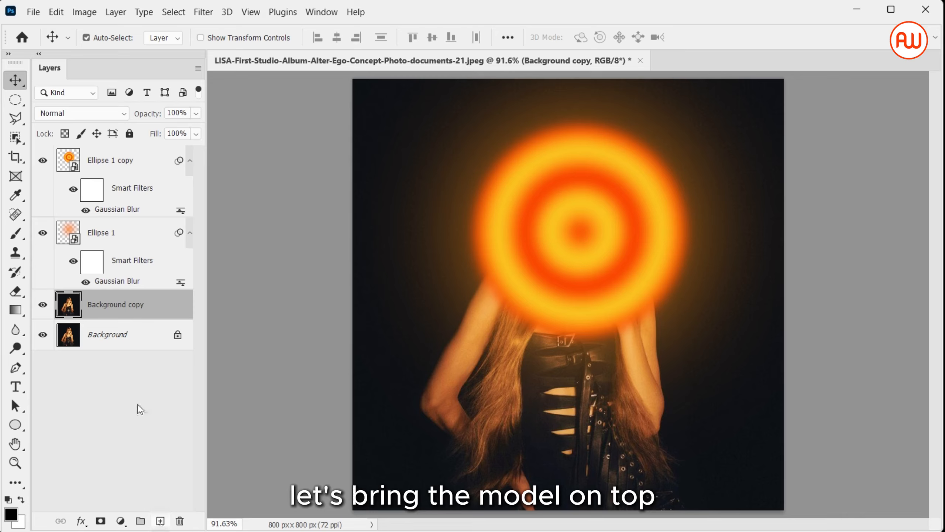
click(14, 139)
click(14, 139)
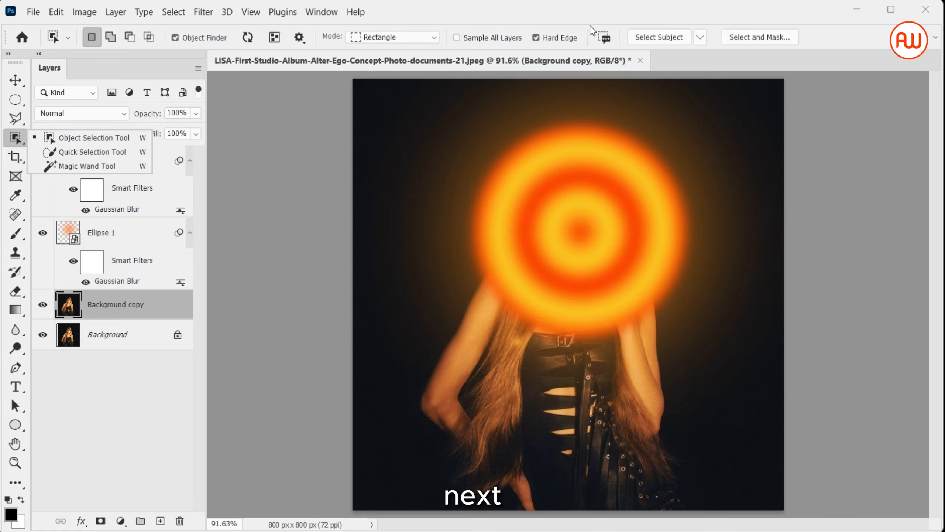
click(648, 39)
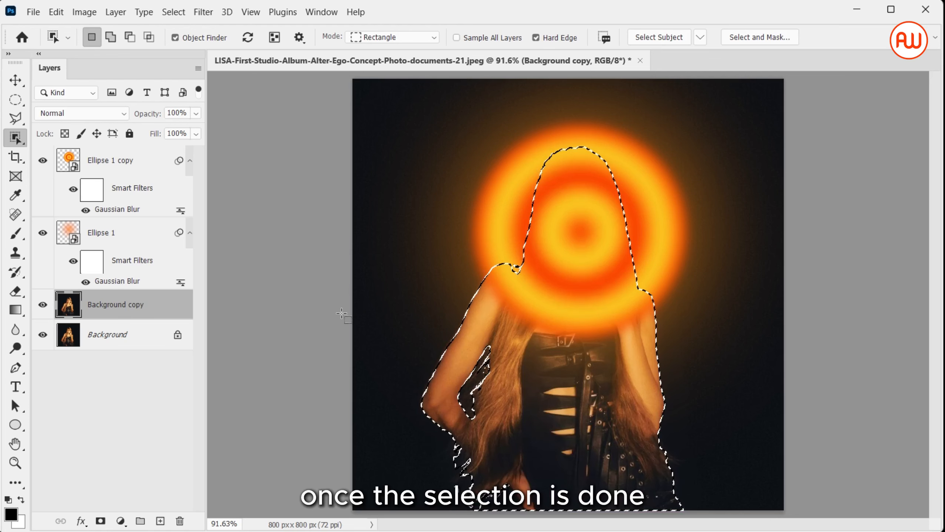
click(101, 520)
drag(154, 314, 180, 159)
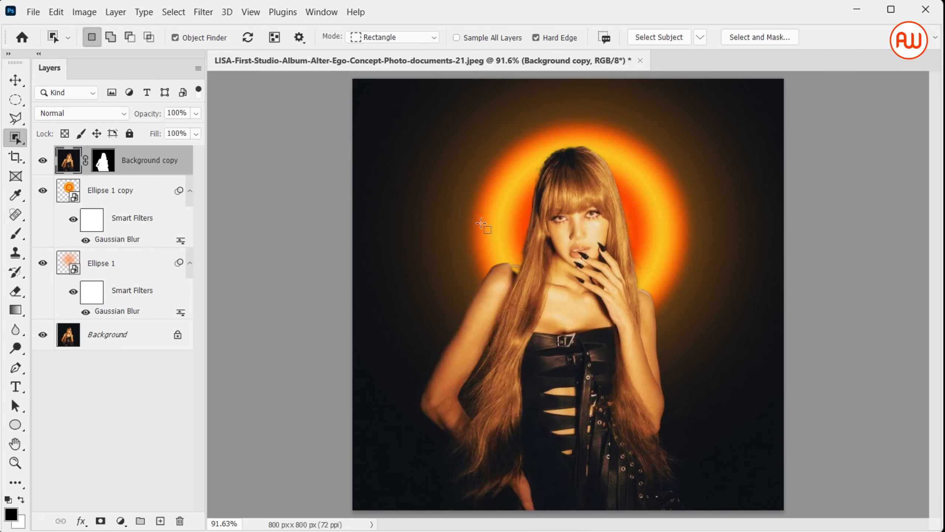
key(v)
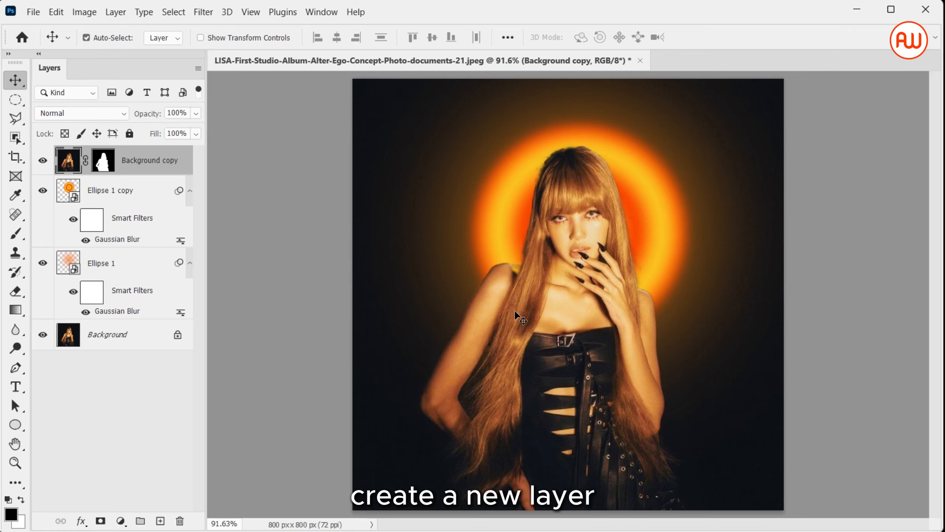
Create a new layer above the masked portrait and choose the Foreground to Transparent preset for the Gradient tool.
click(160, 521)
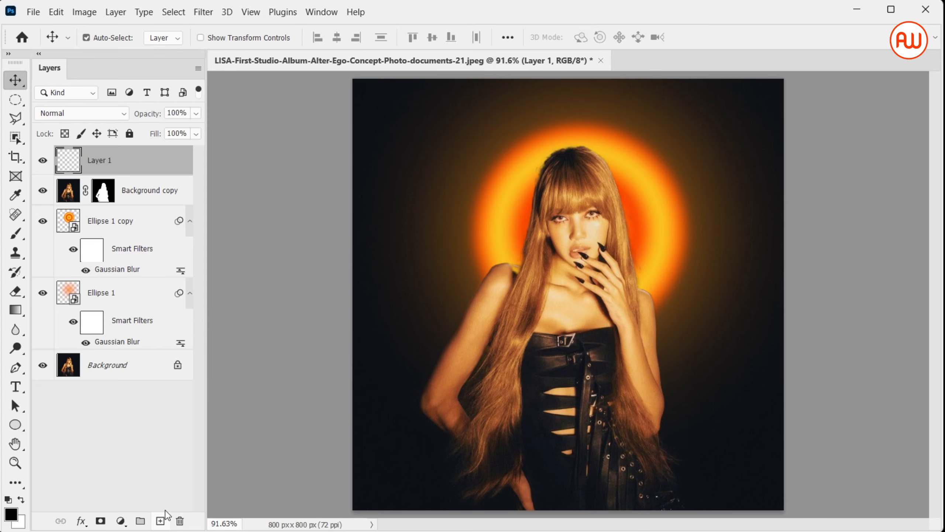
key(g)
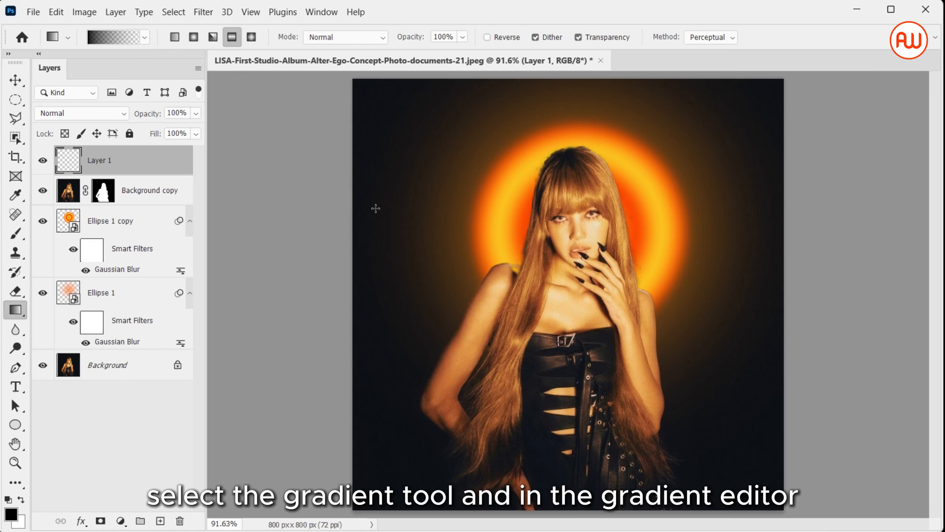
click(115, 35)
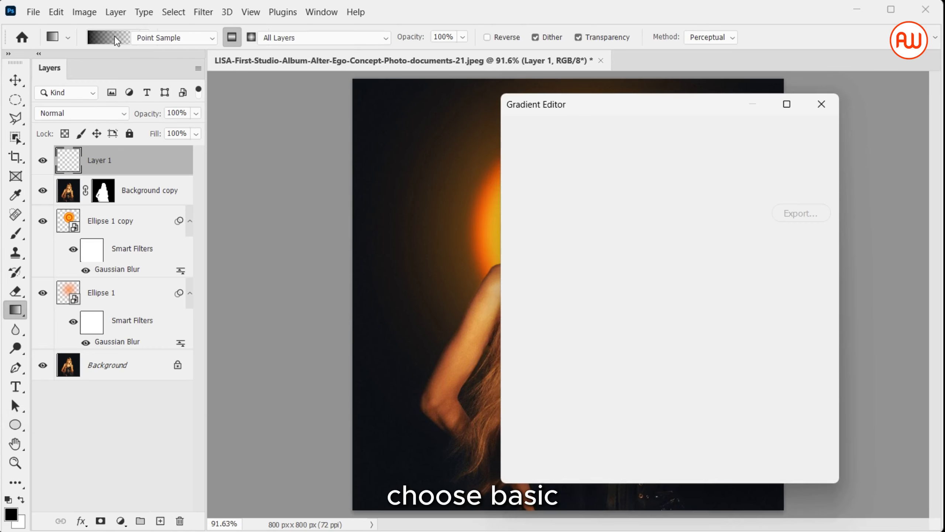
click(523, 150)
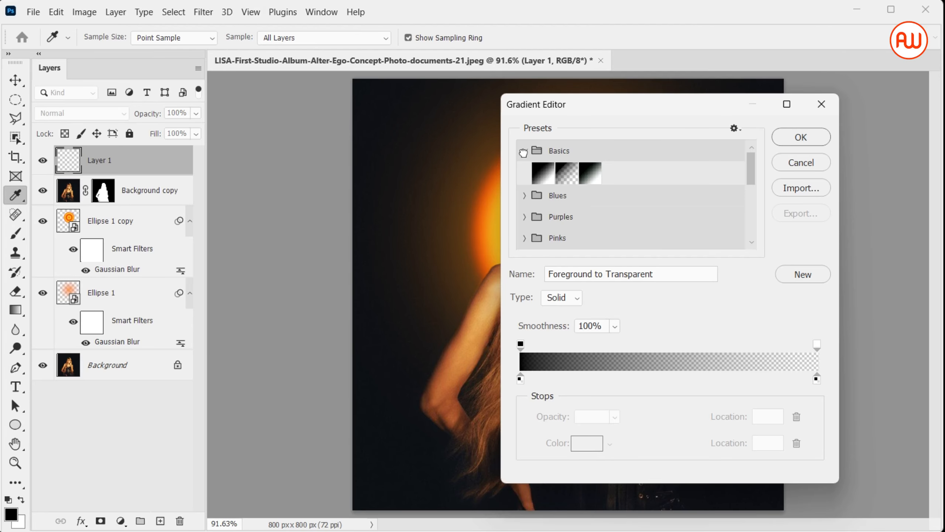
click(560, 170)
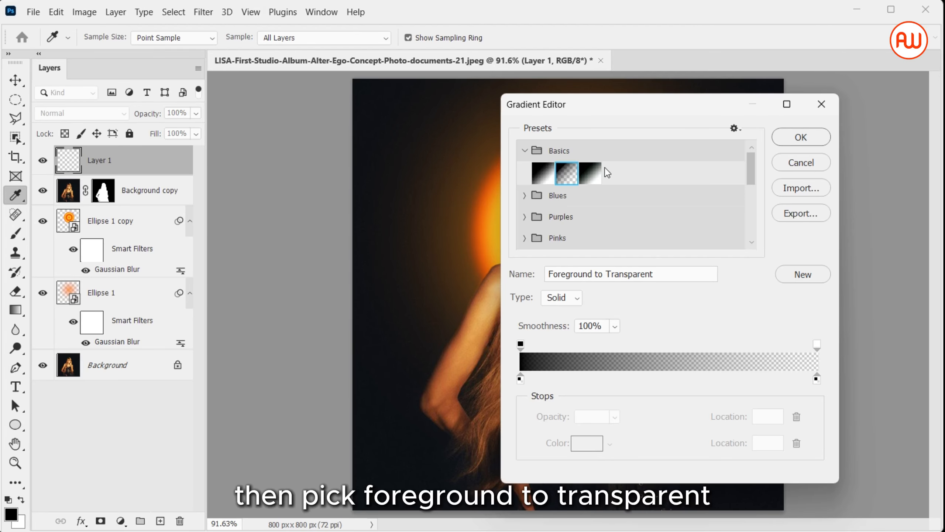
click(814, 141)
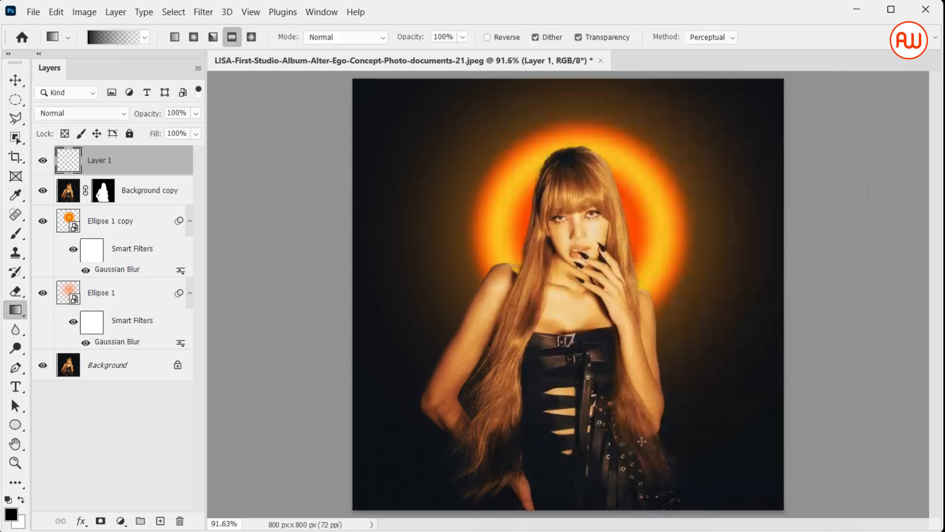
Draw the black gradient vertically from just below the image up to the woman's face and set Layer 1 to Multiply.
key(ctrl+minus)
drag(573, 486, 576, 245)
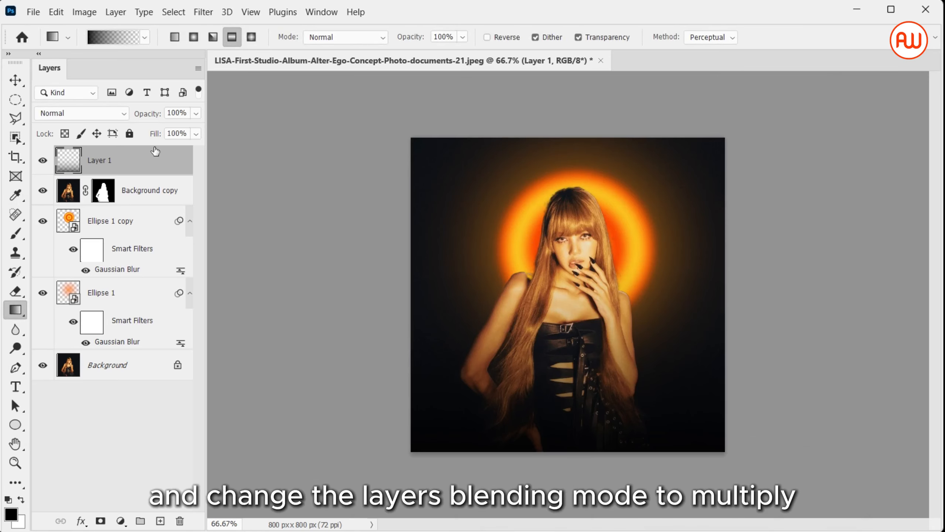
click(124, 113)
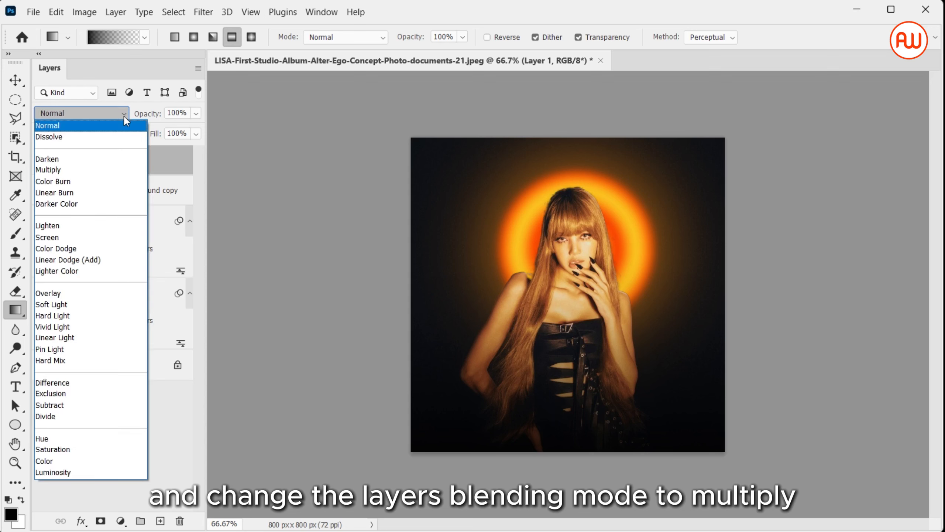
click(123, 170)
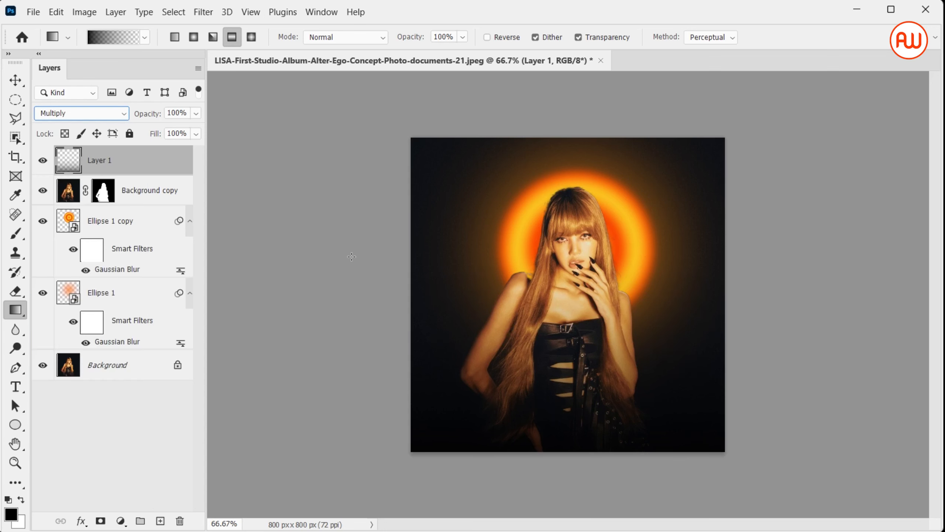
Create another new layer and edit the Black, White gradient preset, placing its black stop at 13% and recoloring it #00174f.
click(160, 520)
click(110, 41)
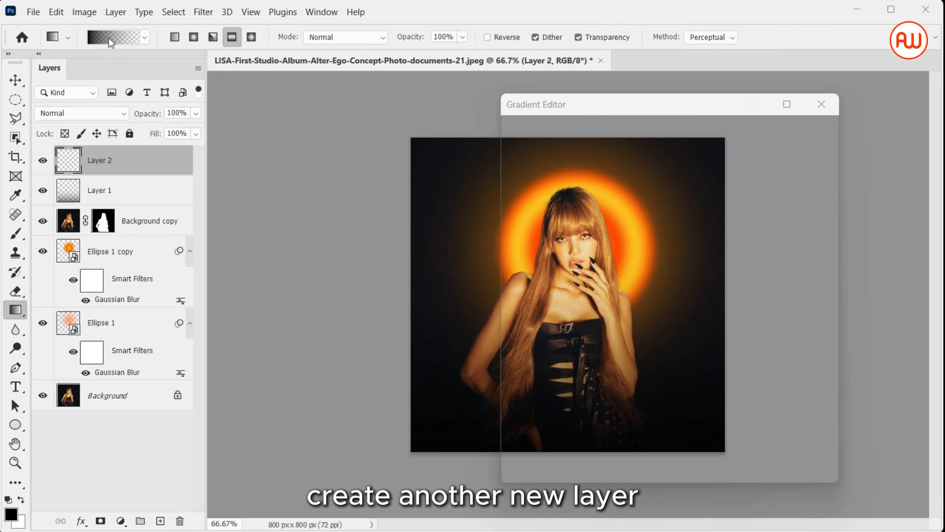
click(524, 149)
click(589, 175)
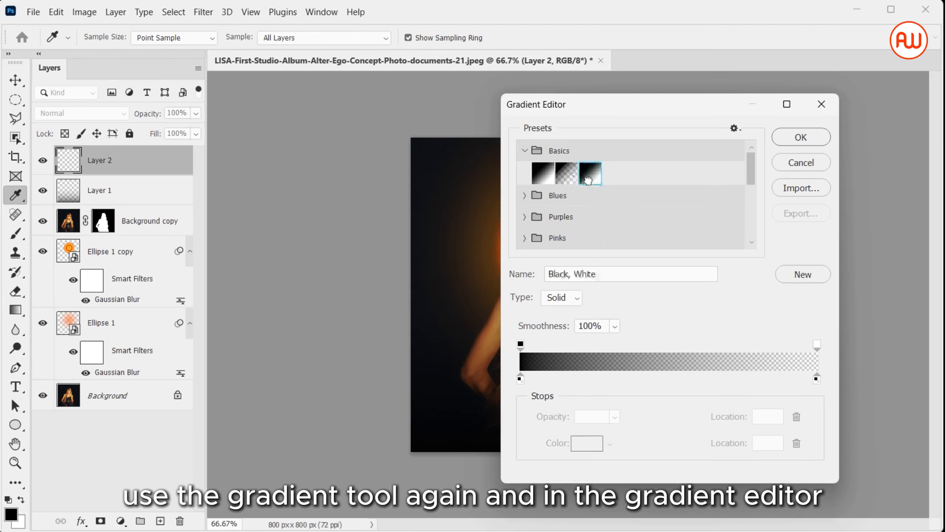
drag(521, 379, 566, 386)
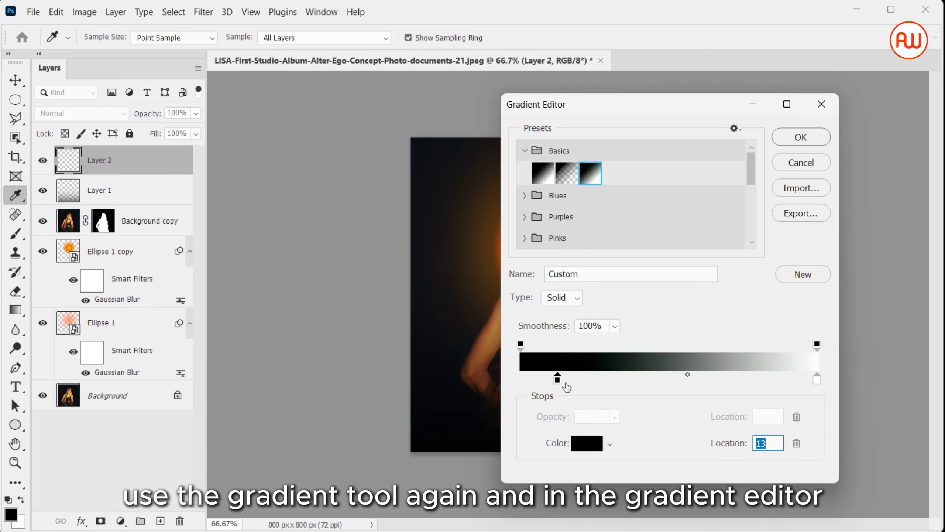
key(alt)
double_click(558, 380)
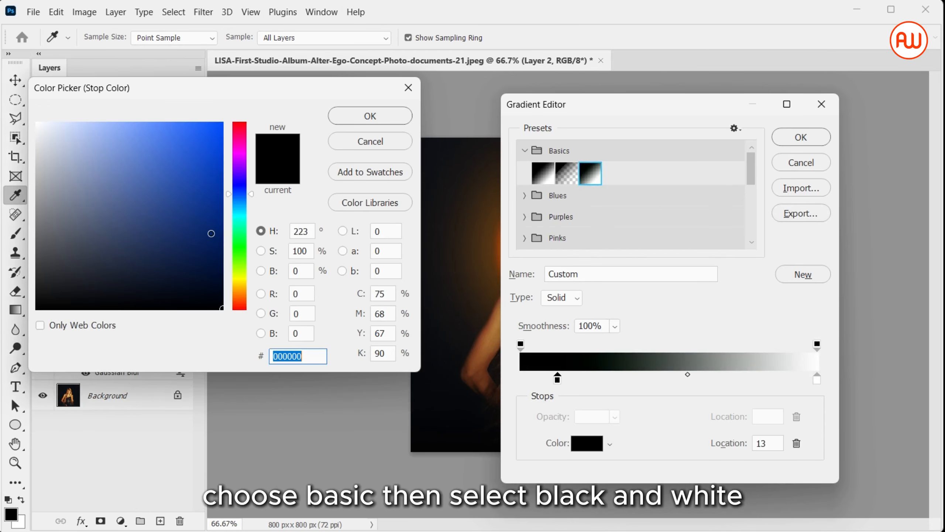
text(00174f)
key(Return)
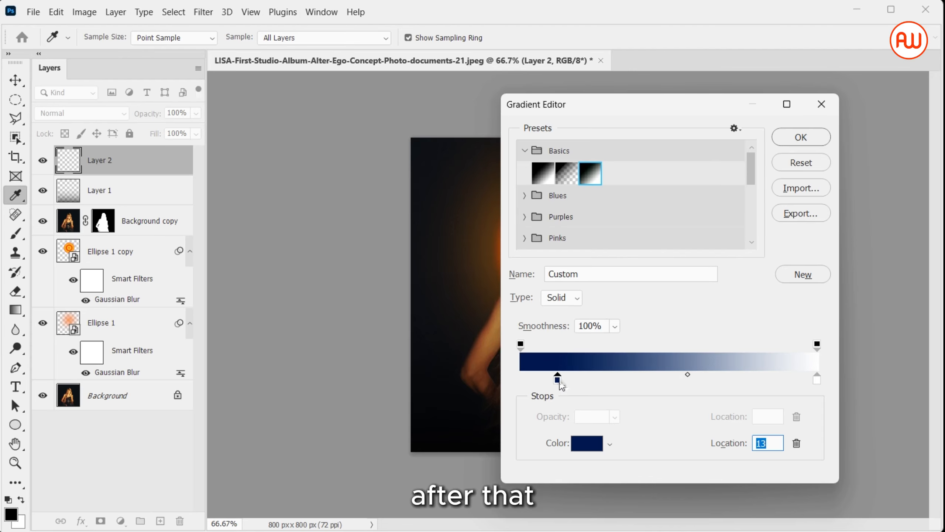
Duplicate the gradient's navy stop a little further along, place the white stop between the two at 20%, and recolor it #fe5a00.
drag(560, 384, 605, 379)
drag(813, 382, 584, 385)
double_click(581, 380)
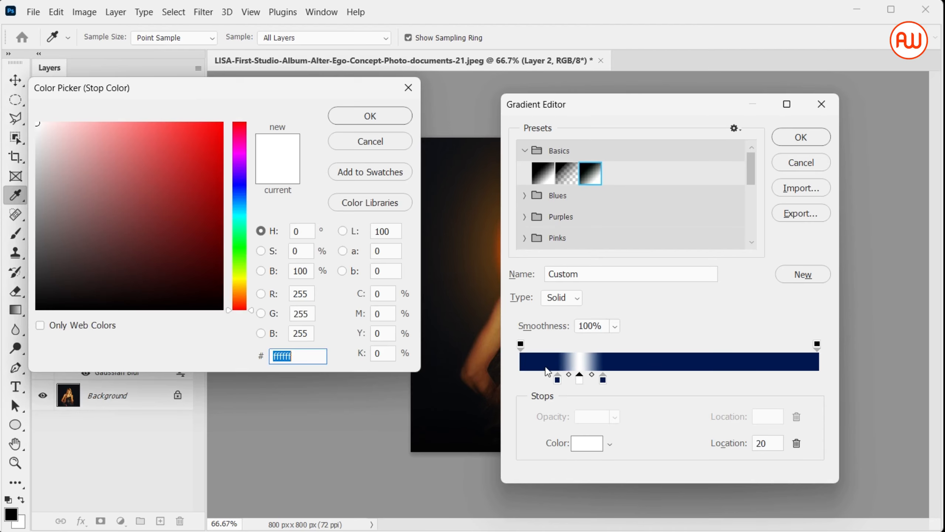
click(247, 296)
click(247, 299)
click(214, 171)
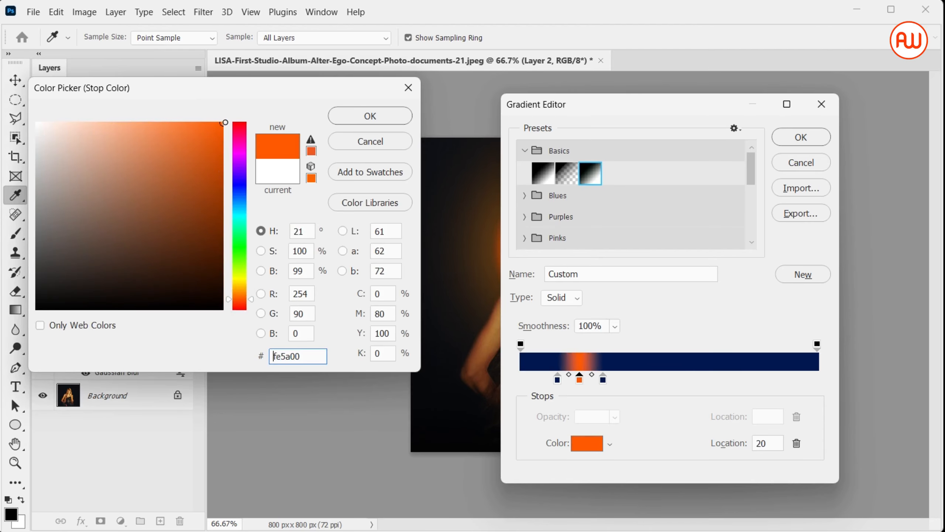
click(348, 116)
click(786, 135)
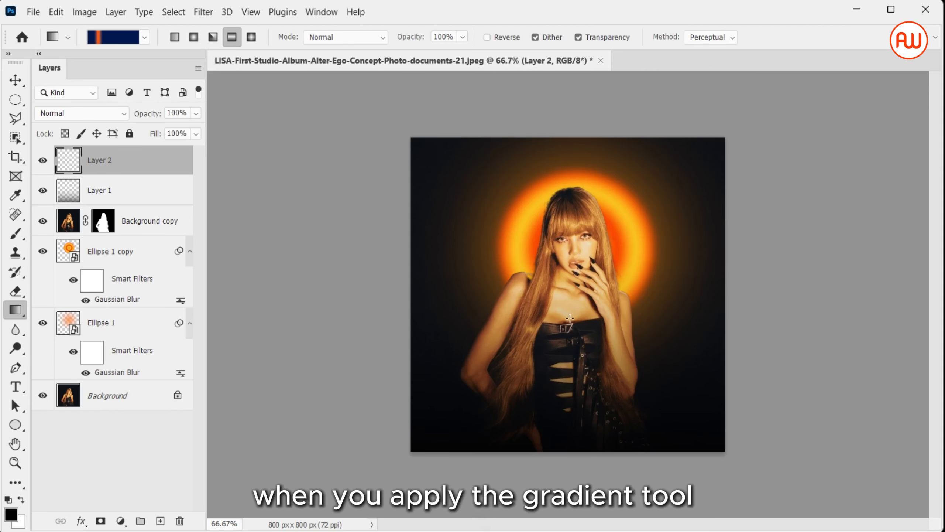
Draw the navy and orange reflected gradient vertically across Layer 2 and set the layer's blend mode to Soft Light.
drag(568, 282, 568, 192)
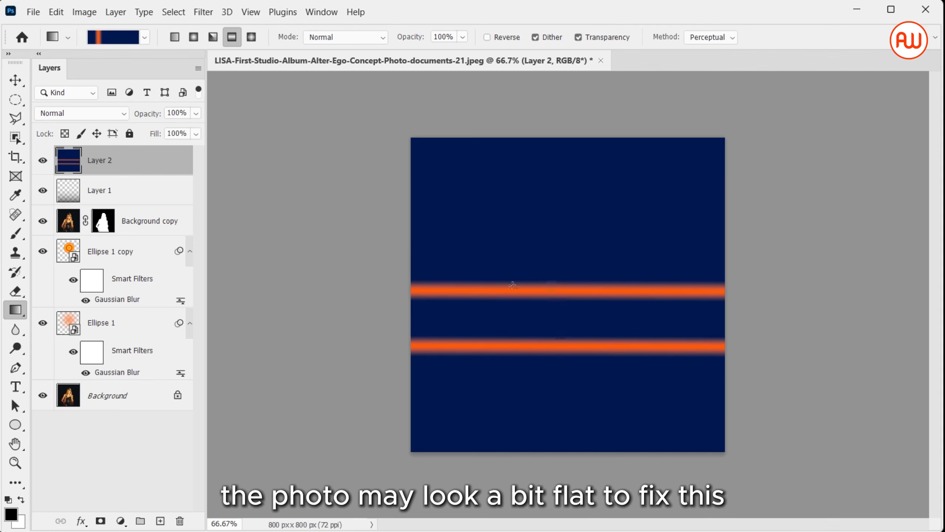
click(88, 112)
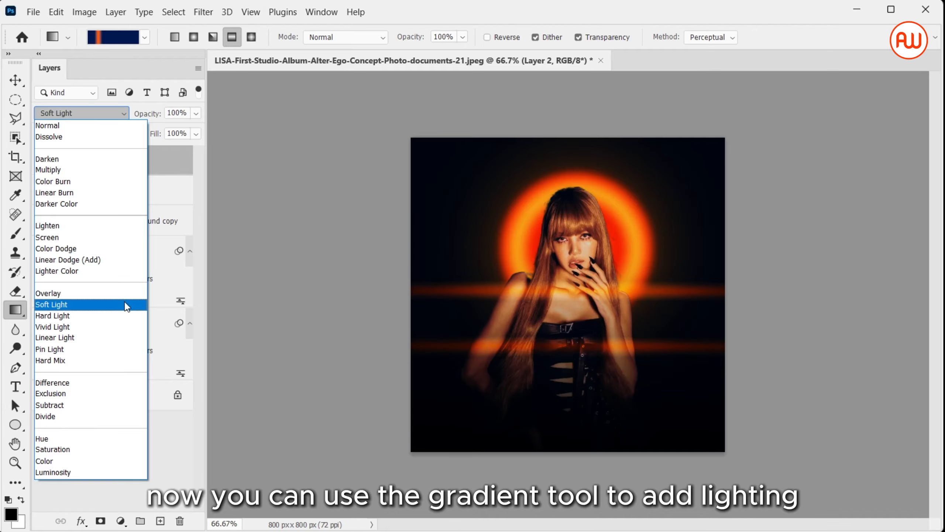
click(125, 303)
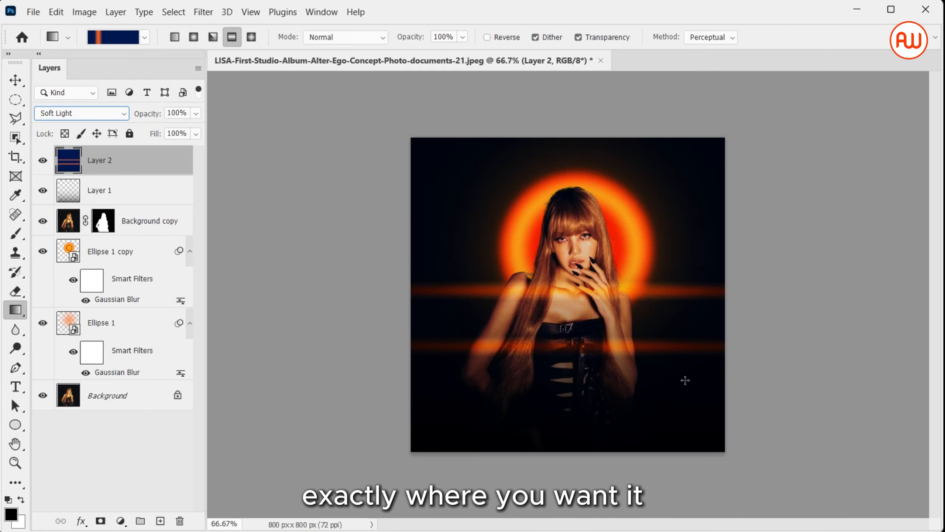
Redraw the reflected gradient on Layer 2 at various lengths and angles, ending with two orange light streaks crossing the woman's face and shoulders diagonally.
drag(598, 331, 514, 215)
drag(584, 287, 521, 180)
drag(592, 264, 553, 197)
drag(623, 307, 547, 188)
drag(574, 286, 591, 165)
drag(584, 392, 584, 172)
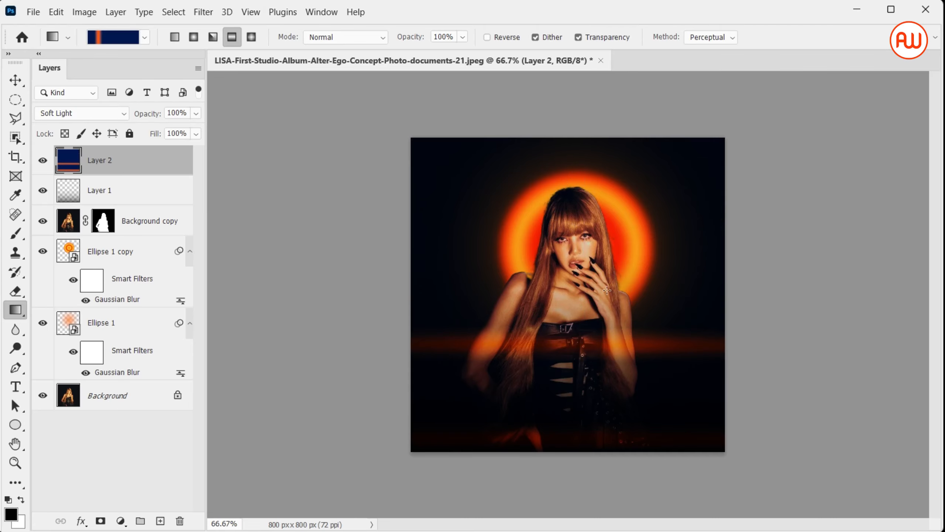
drag(615, 302, 489, 151)
drag(614, 323, 539, 173)
drag(619, 362, 515, 171)
drag(600, 298, 514, 154)
drag(595, 267, 569, 229)
drag(584, 259, 568, 191)
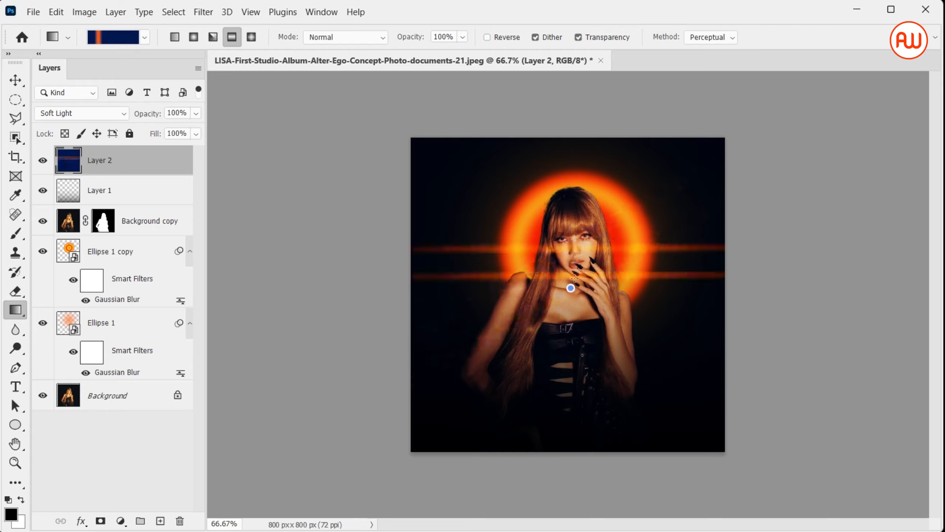
drag(570, 285, 567, 189)
drag(600, 264, 592, 344)
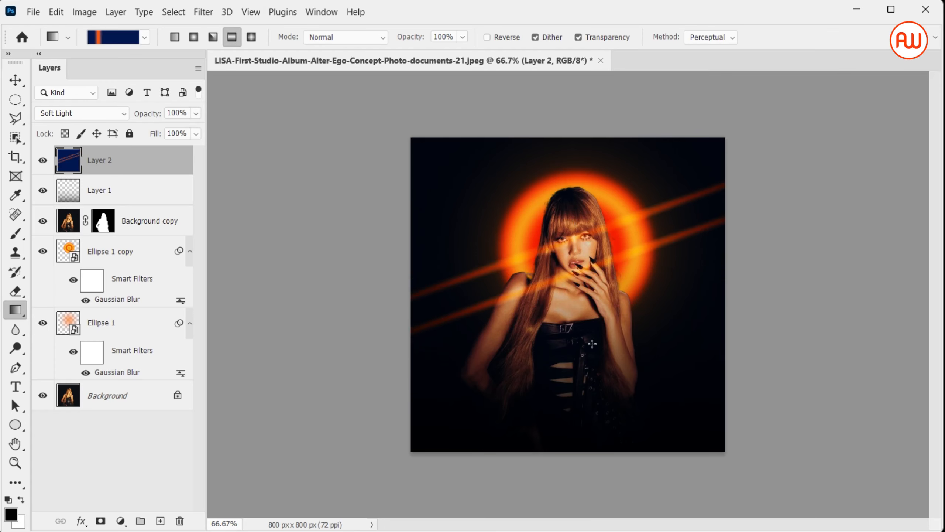
Enlarge the Ellipse 1 copy ring to about 147% and move it slightly upward behind the woman.
click(130, 250)
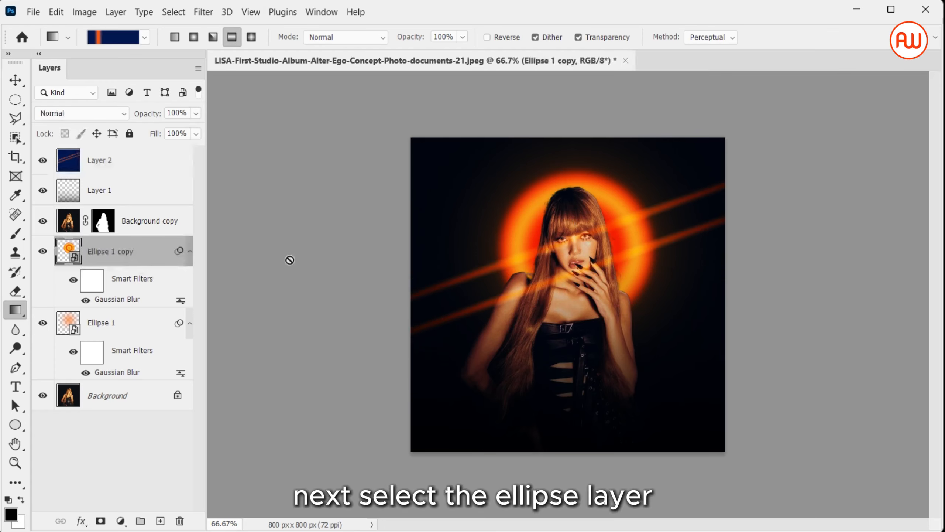
key(ctrl+t)
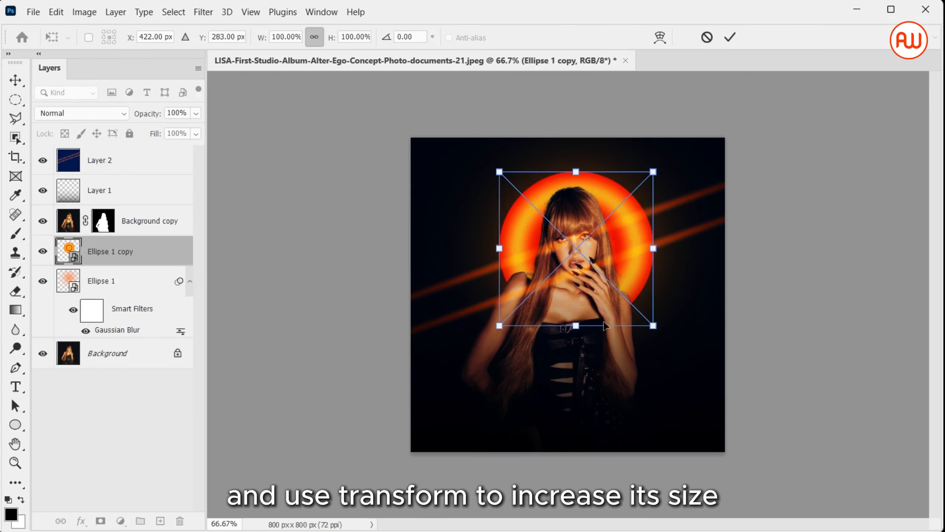
drag(576, 324, 576, 398)
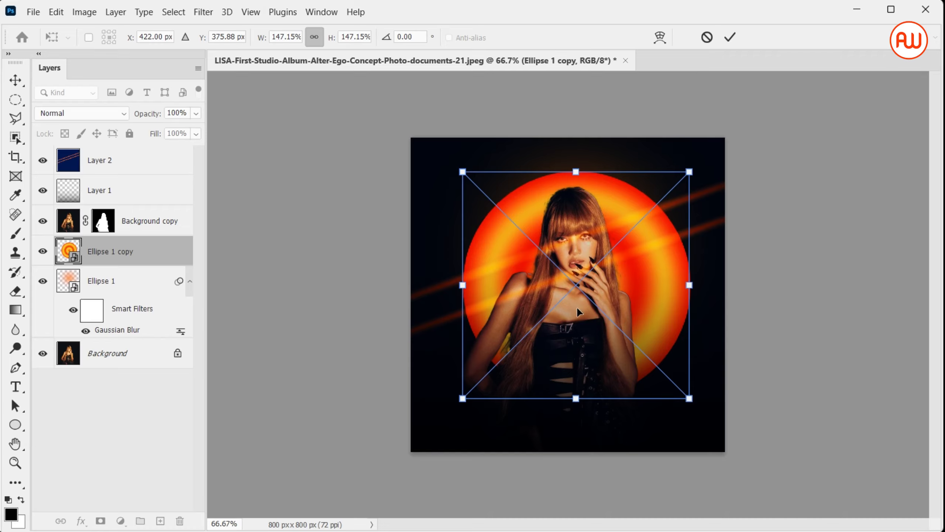
drag(579, 312, 579, 300)
key(g)
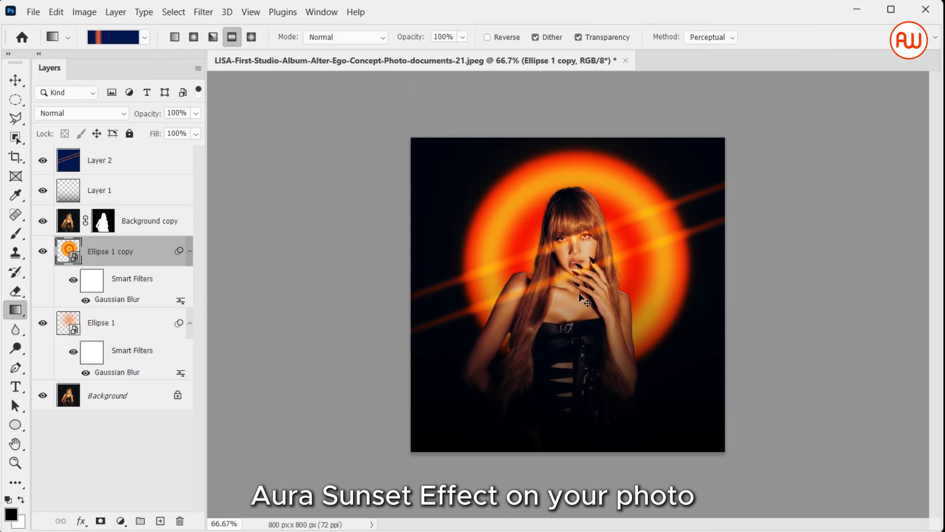
Duplicate the Background layer of the man's black-and-white profile portrait.
key(ctrl+0)
key(v)
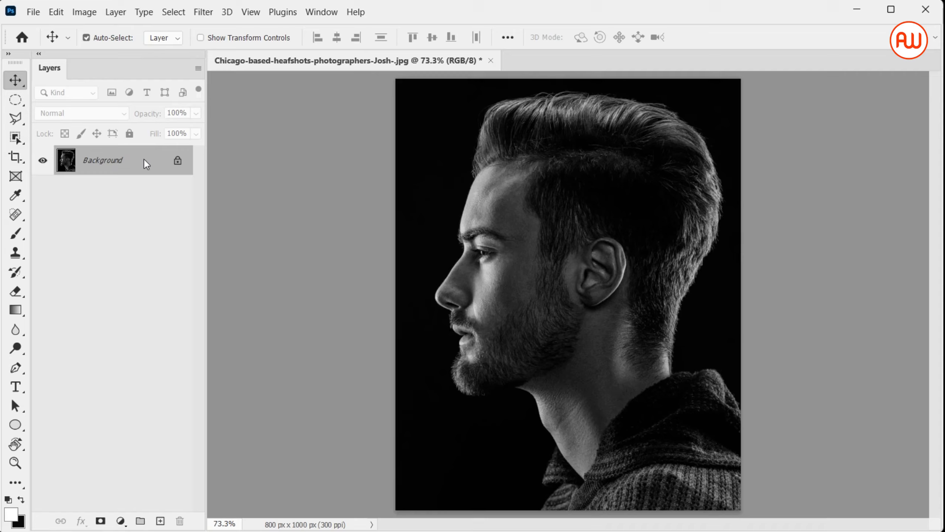
right_click(145, 160)
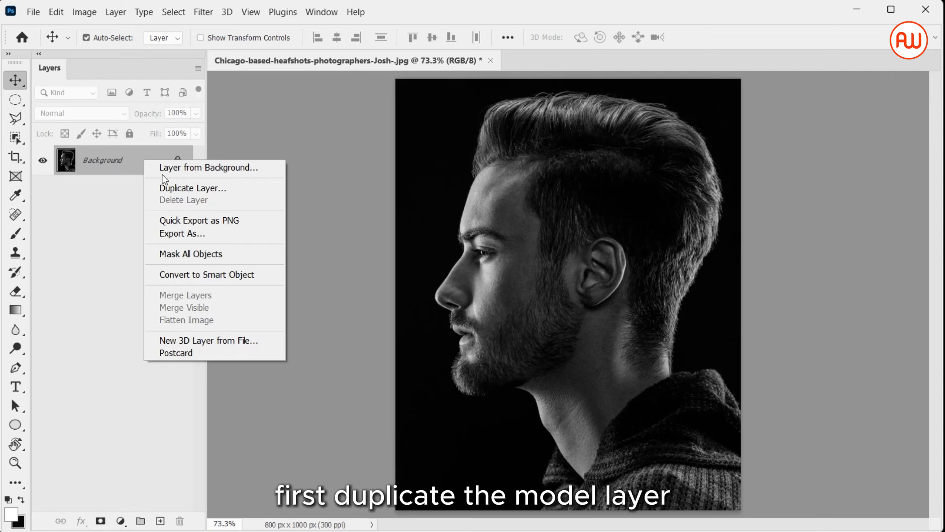
click(166, 187)
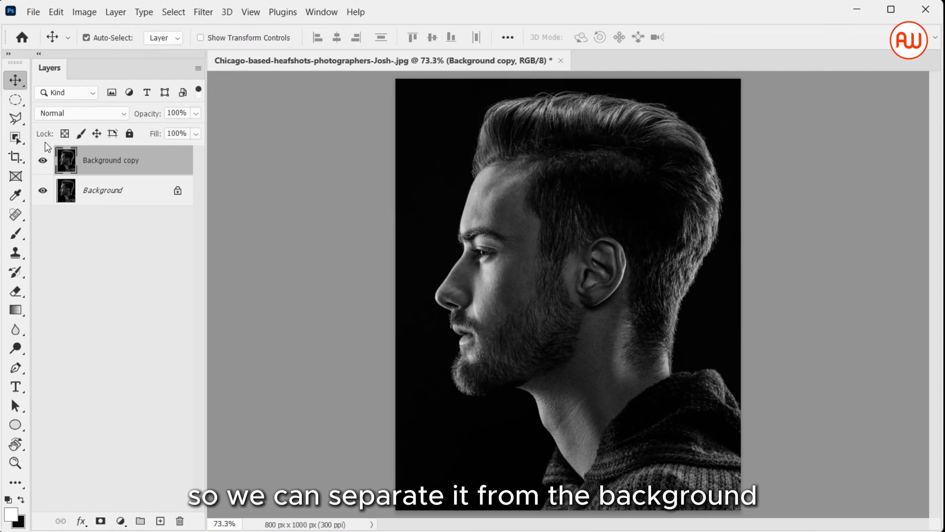
Select the man with Select Subject, copy him to his own layer, and hide both background layers.
click(15, 139)
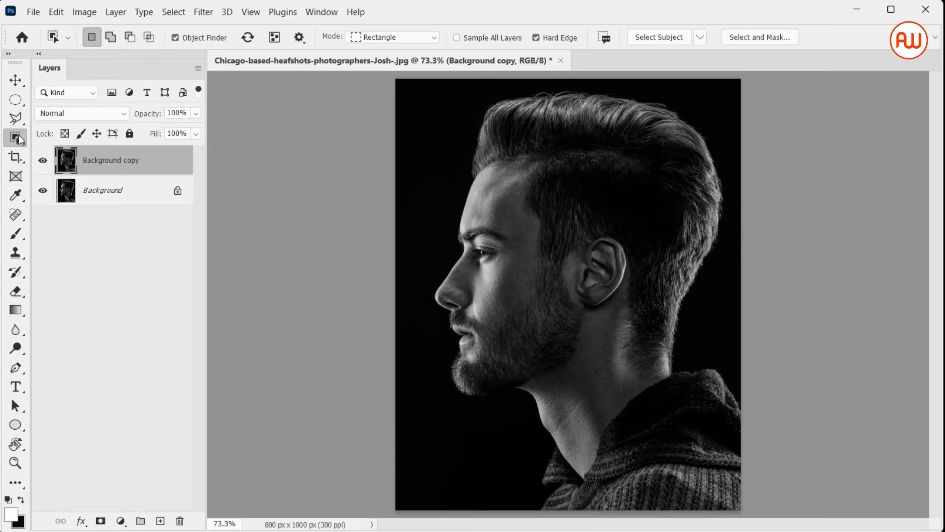
right_click(16, 139)
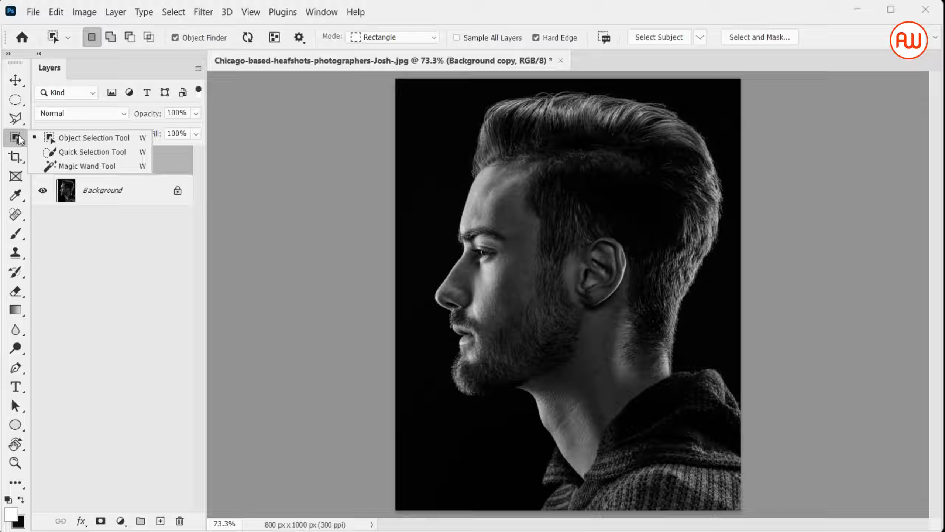
click(71, 137)
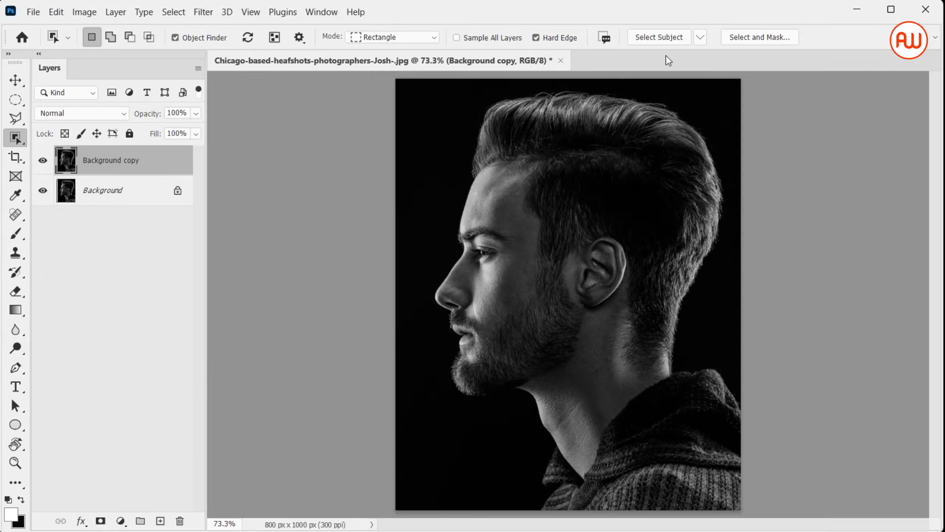
click(655, 36)
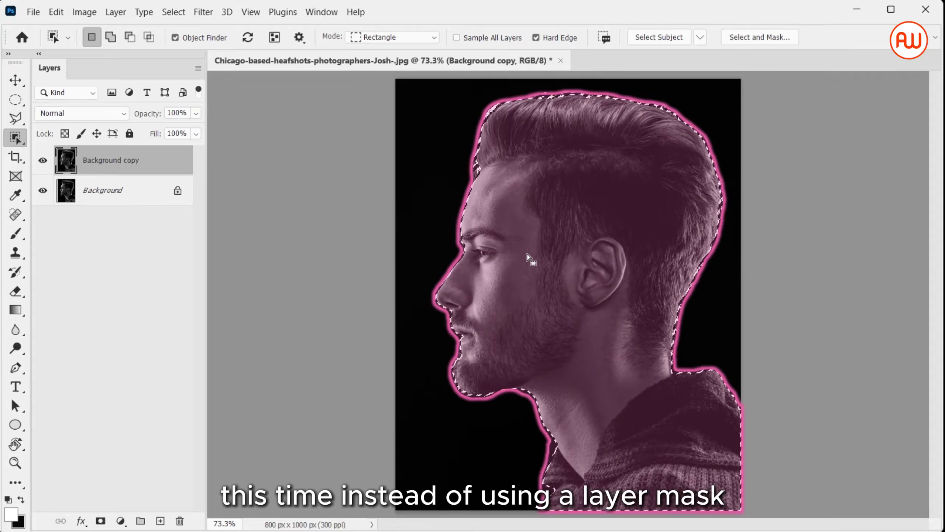
key(v)
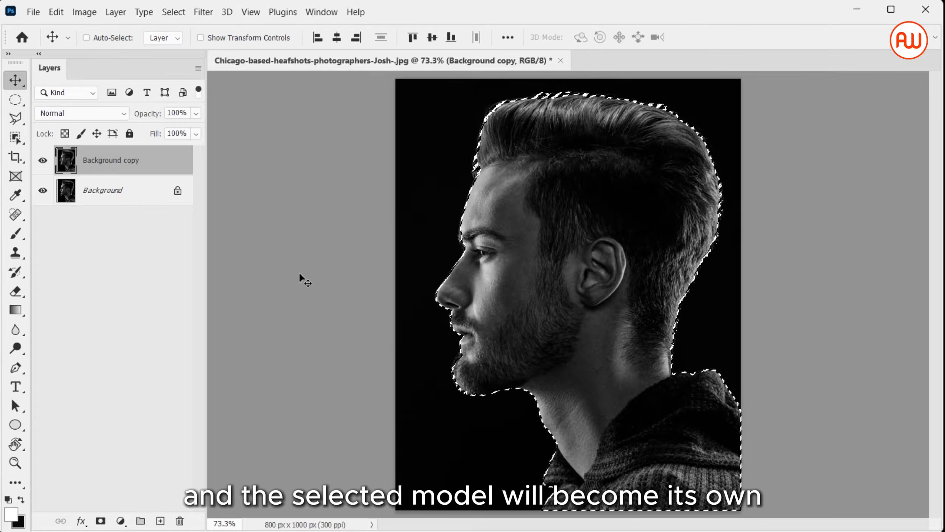
key(ctrl+j)
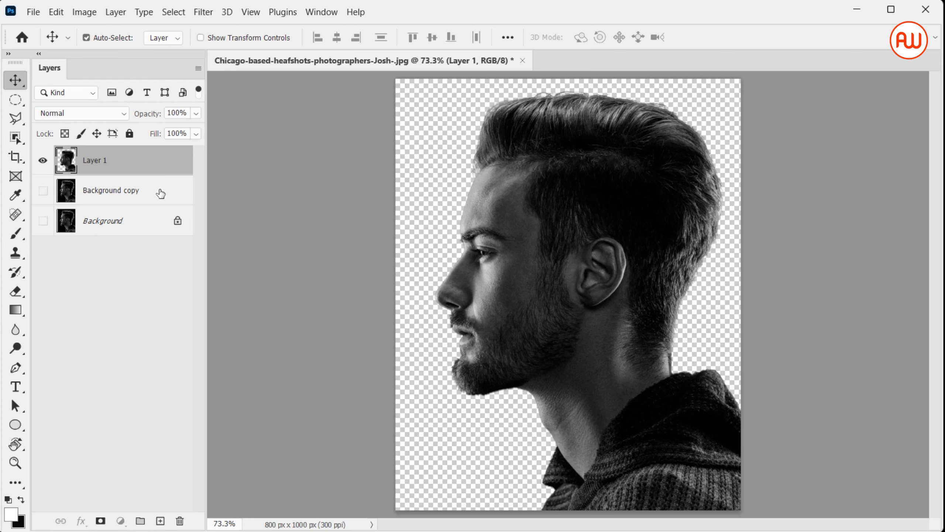
Create a new layer between the cut-out man and Background copy and fill it with the dark background color.
click(160, 201)
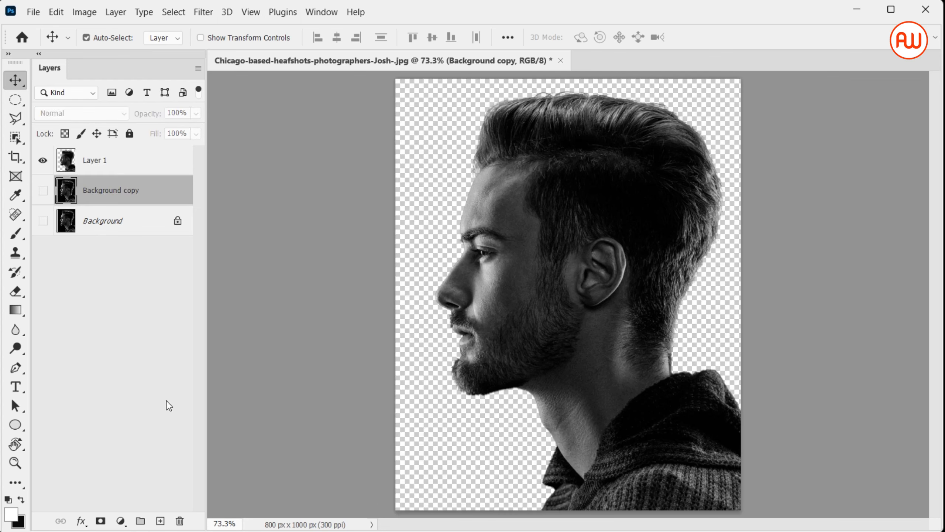
click(160, 520)
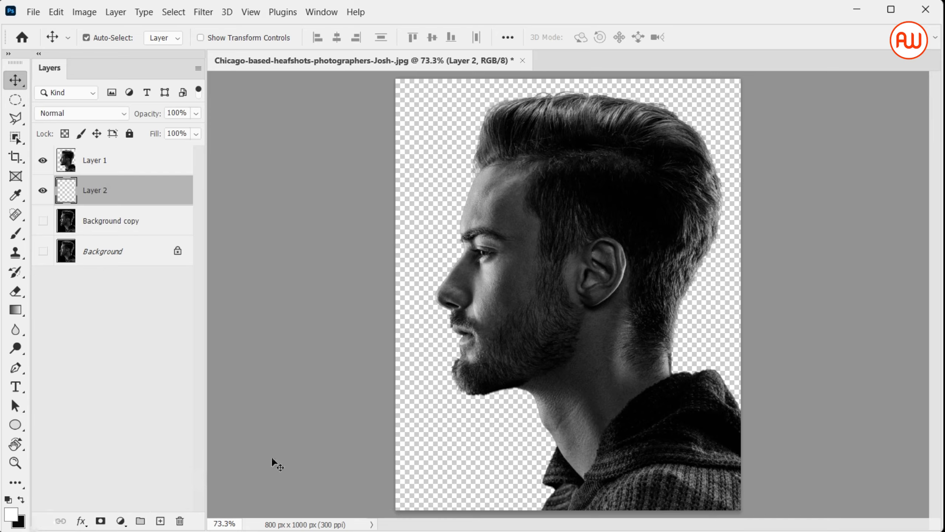
key(ctrl+BackSpace)
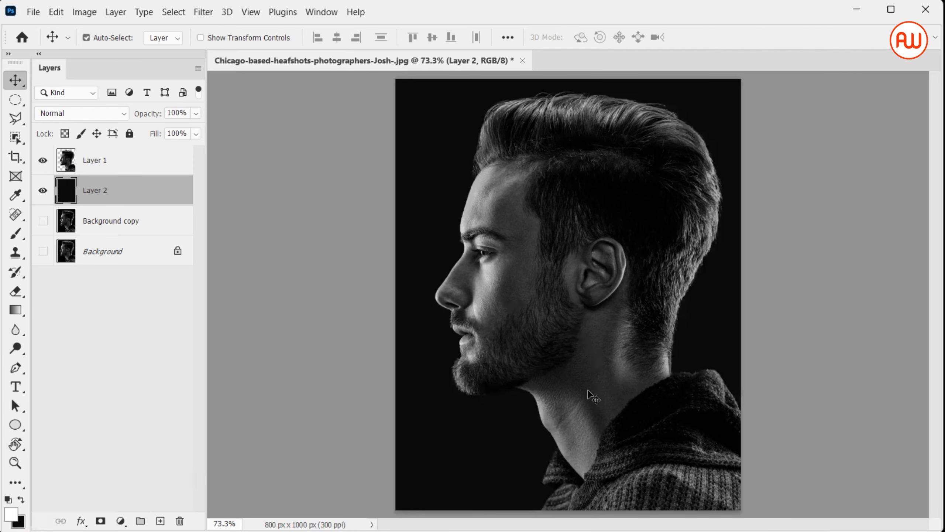
Flip the cut-out man on Layer 1 horizontally and shift him left so the sweater meets the image's left edge.
click(174, 165)
key(ctrl+t)
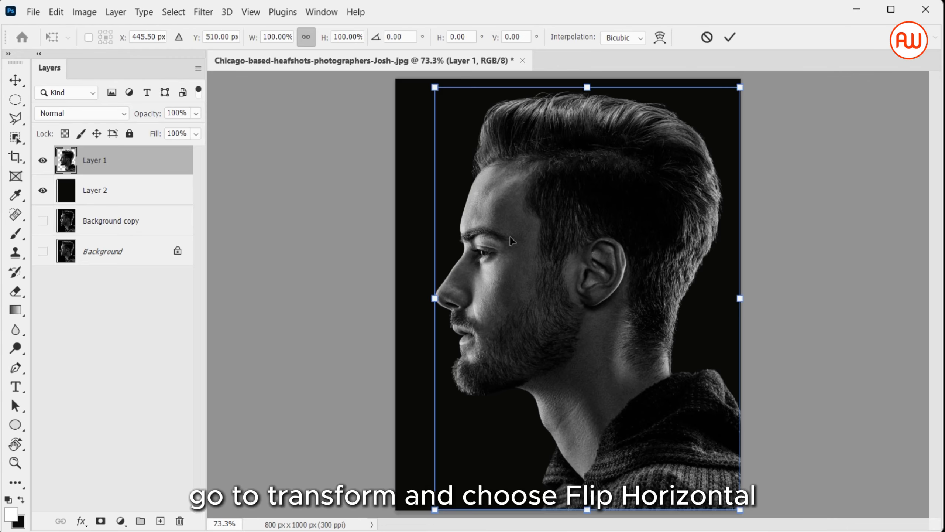
right_click(564, 279)
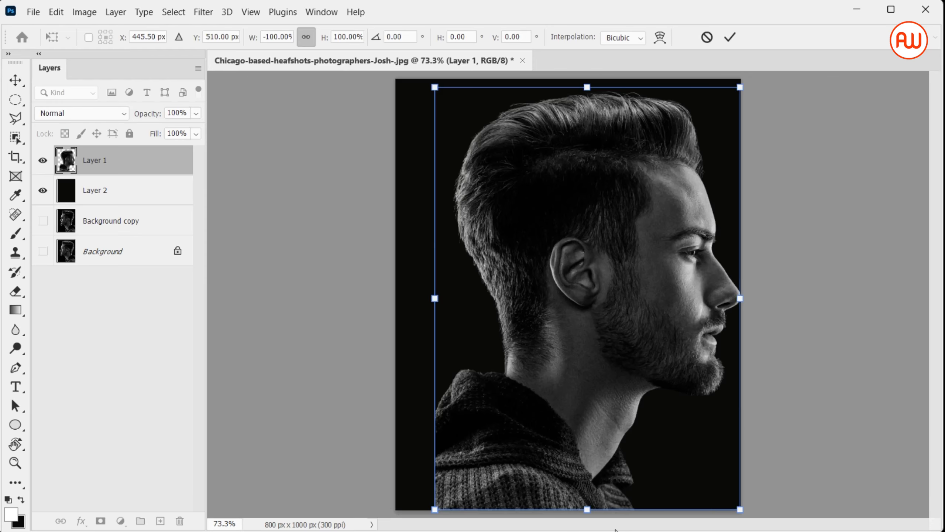
drag(625, 385, 586, 387)
key(Return)
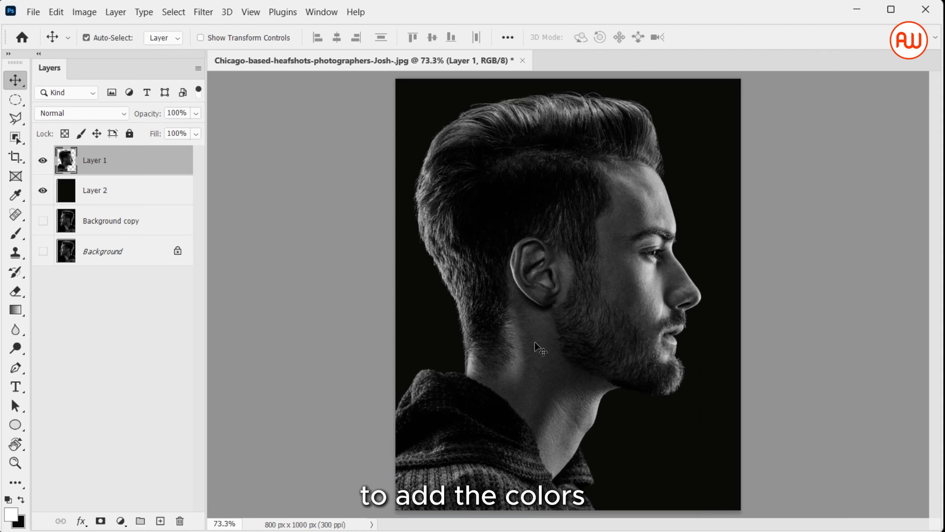
Add a Solid Color fill layer in #0797f3 above the cut-out man and set its blend mode to Color.
click(120, 520)
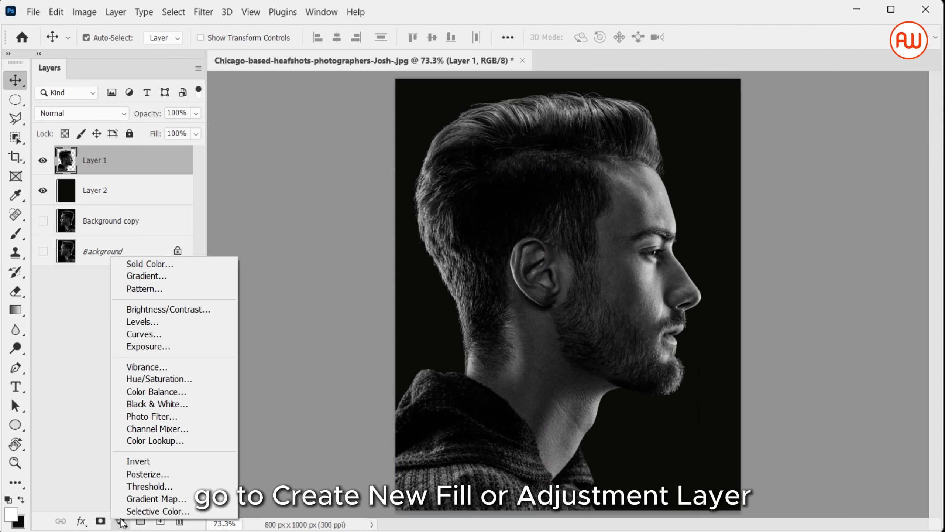
click(184, 265)
click(238, 205)
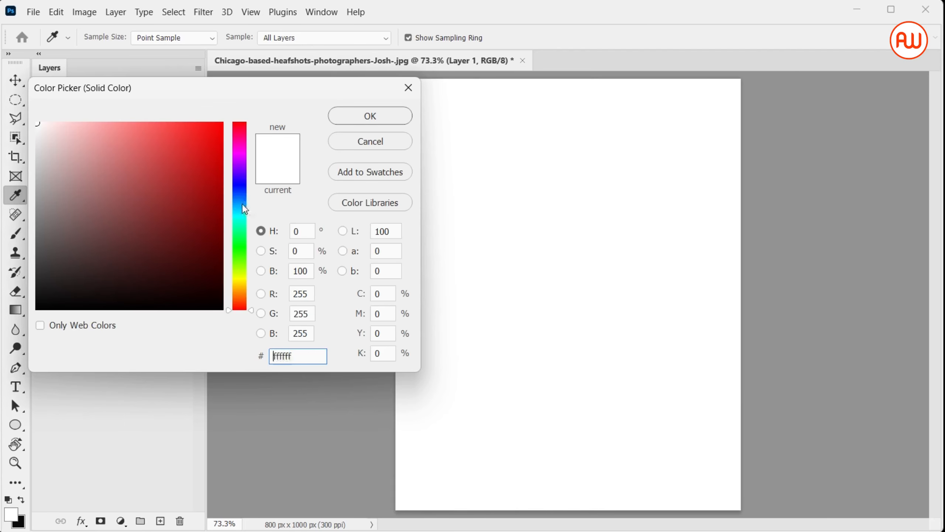
drag(198, 176, 218, 132)
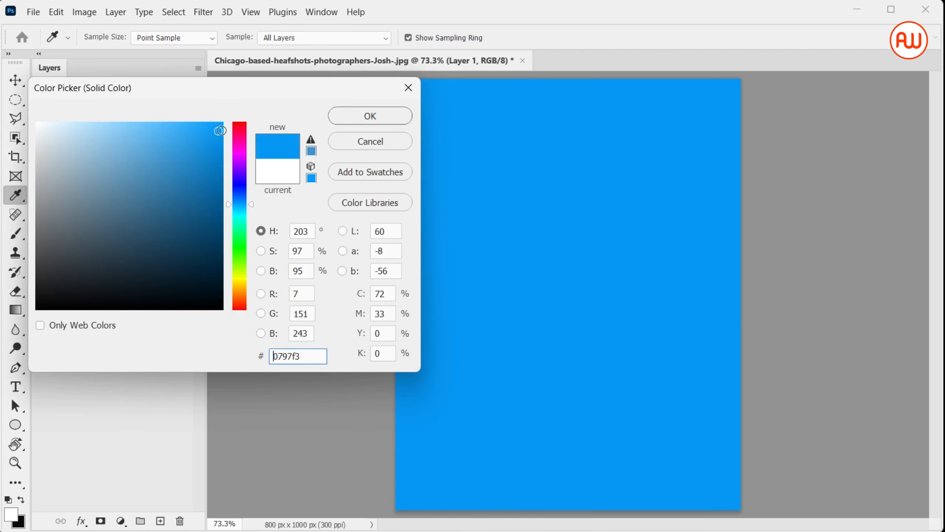
click(364, 122)
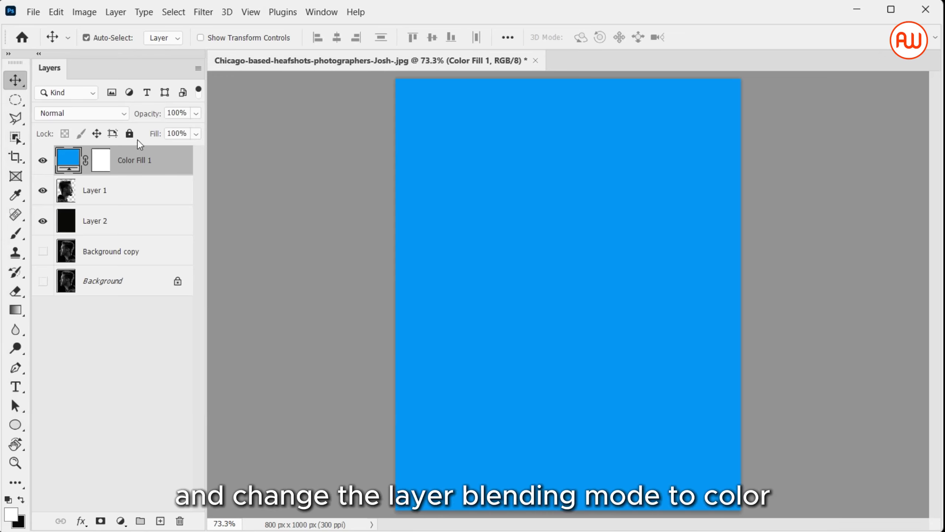
click(113, 113)
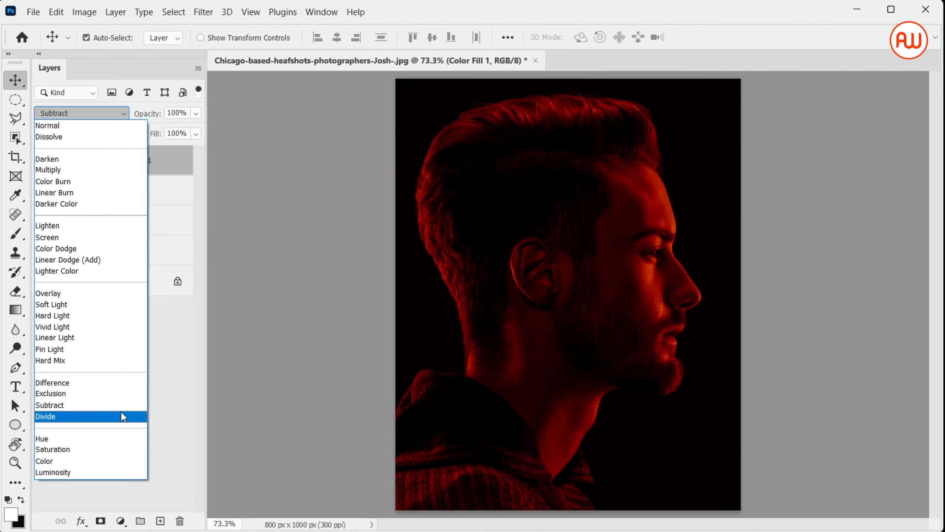
click(125, 462)
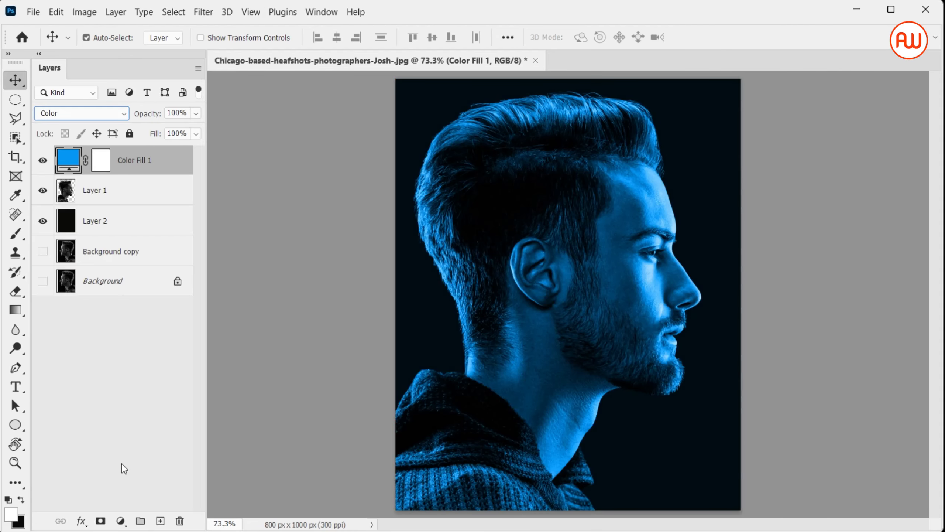
Add a second Solid Color fill layer in #e9057b above Color Fill 1 and set its blend mode to Color.
click(121, 521)
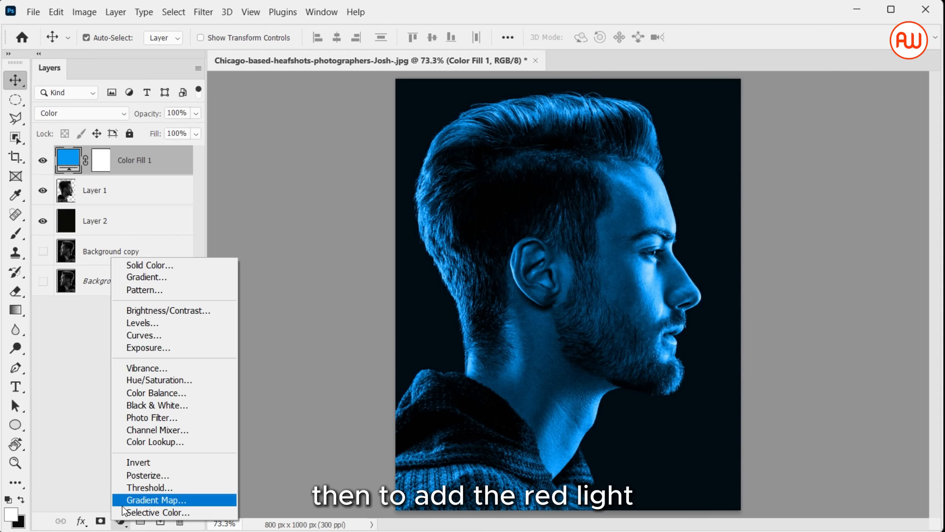
click(186, 264)
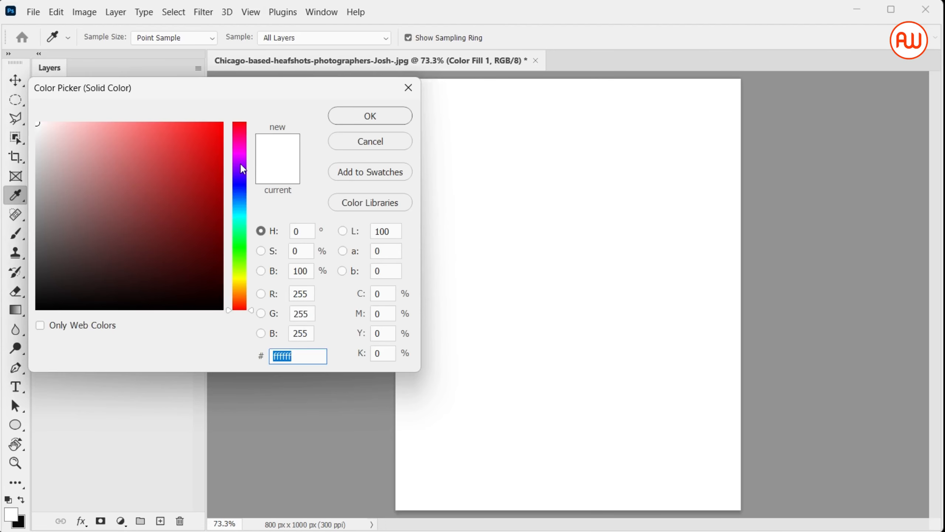
drag(219, 159, 248, 142)
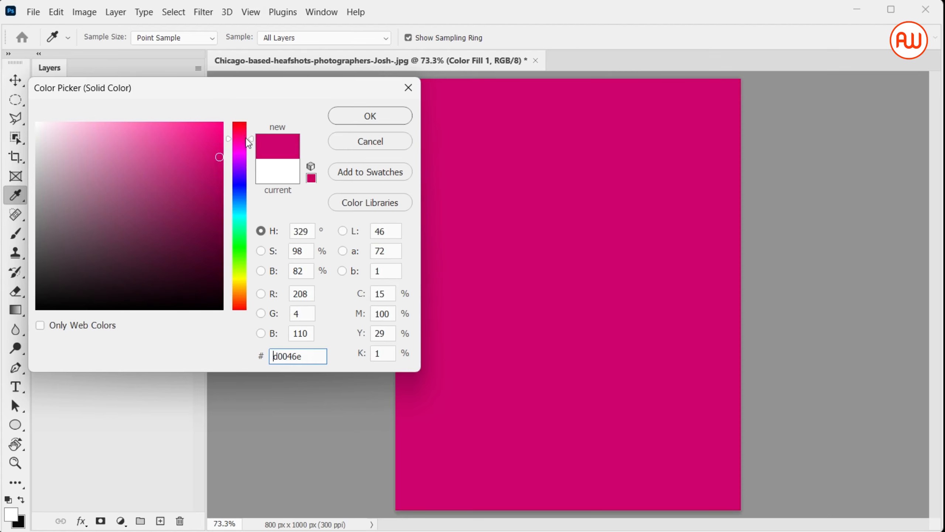
click(220, 140)
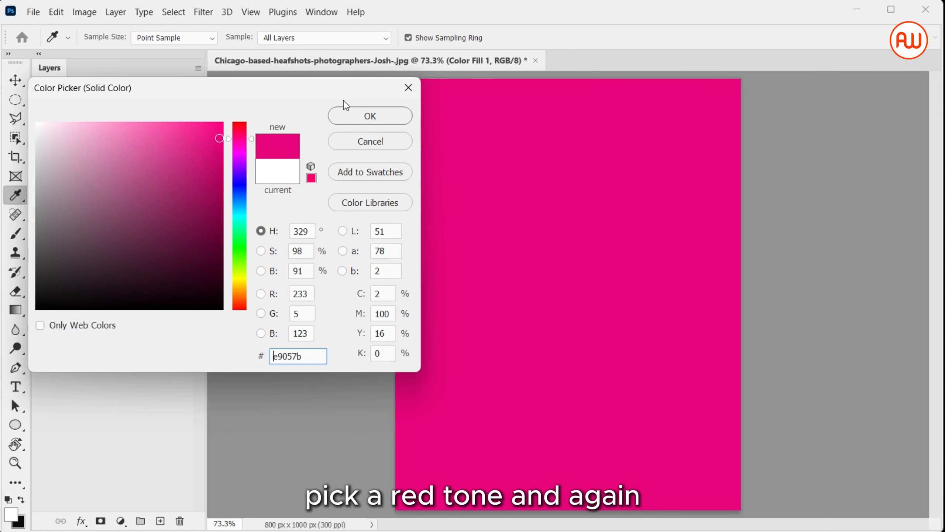
click(353, 114)
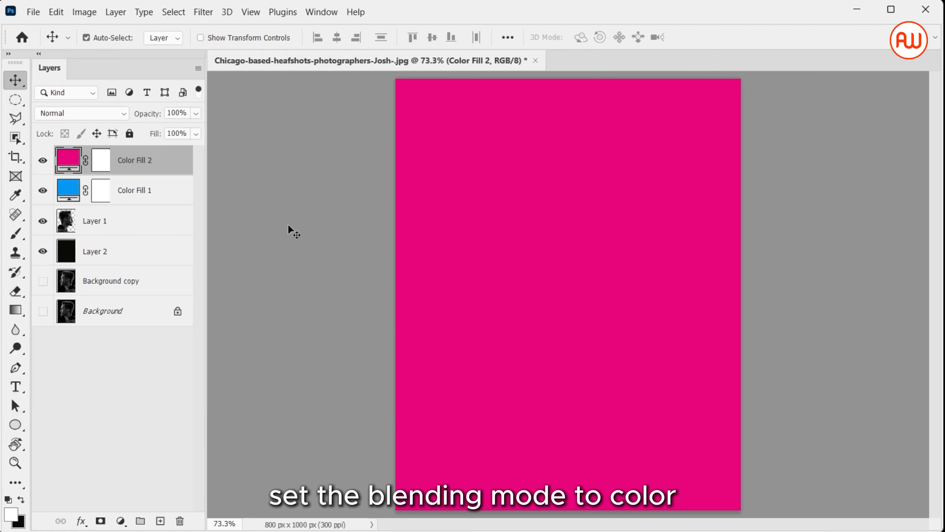
click(110, 113)
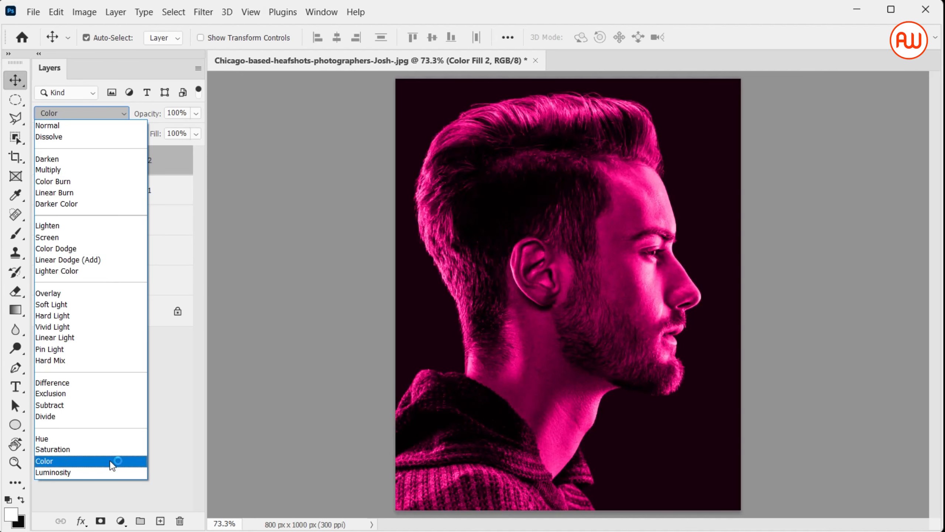
click(109, 460)
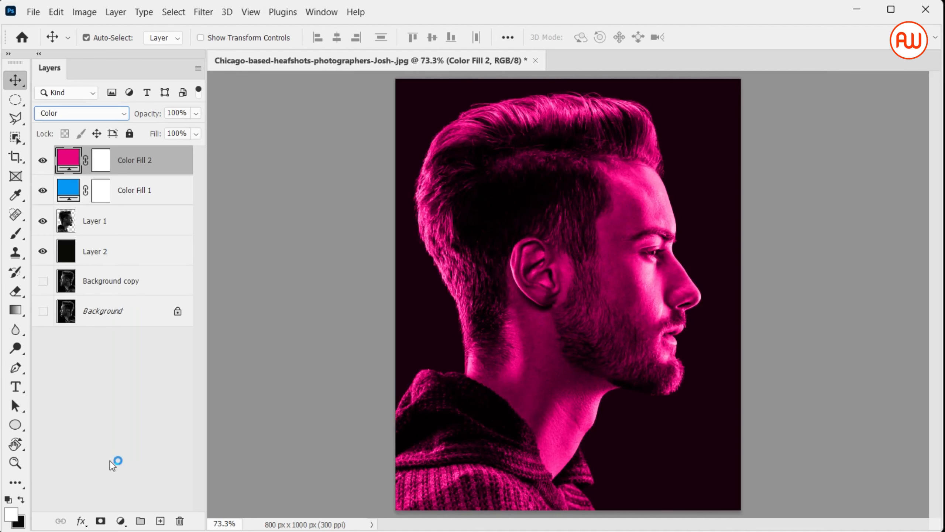
Paint black on the Color Fill 2 mask with a soft 400 px brush over the face, front hair and the background around them.
click(104, 163)
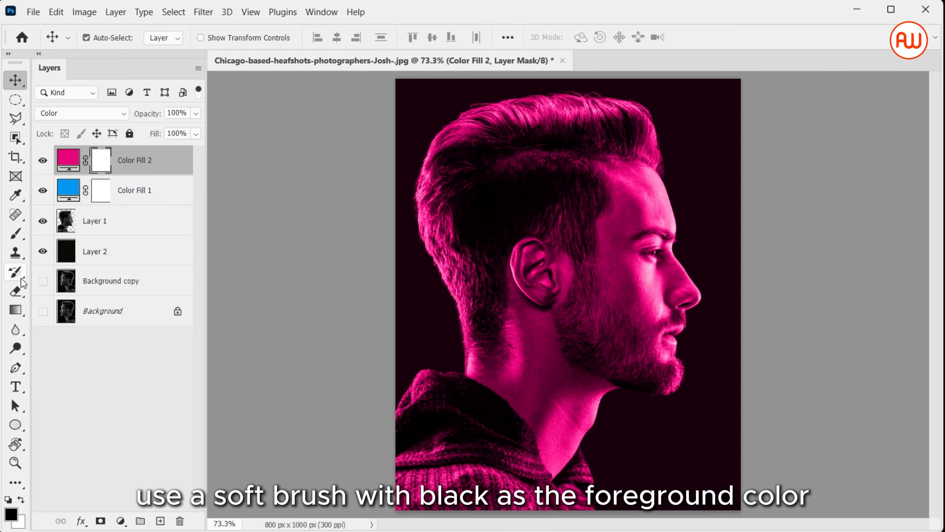
click(17, 240)
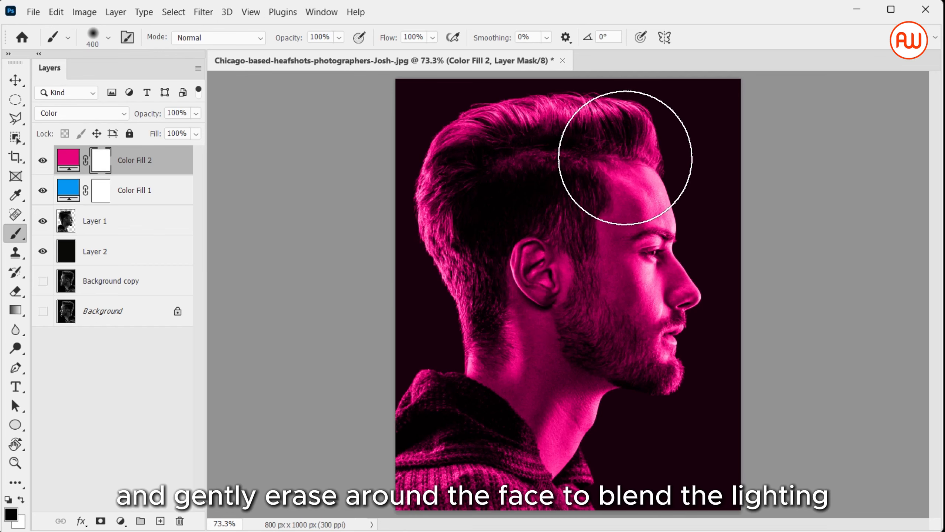
key(ctrl+minus)
key(ctrl+minus)
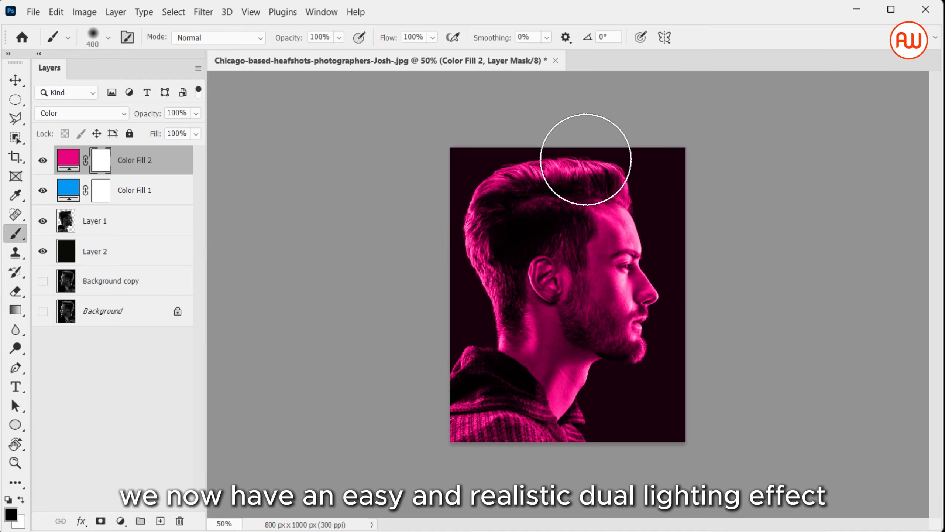
mouse_move(586, 159)
mouse_down()
mouse_move(644, 255)
mouse_move(661, 346)
mouse_move(645, 357)
mouse_move(596, 277)
mouse_move(607, 229)
mouse_up()
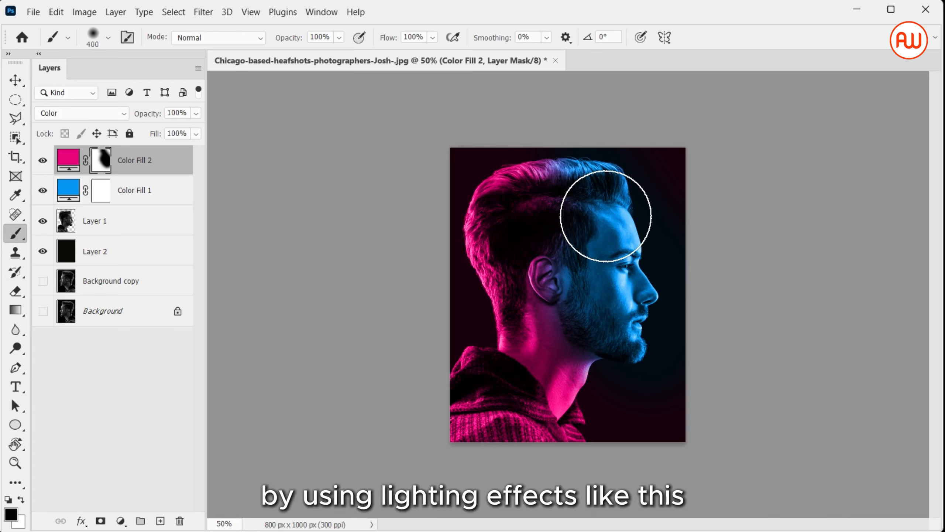
mouse_move(574, 148)
mouse_down()
mouse_move(518, 142)
mouse_move(506, 122)
mouse_move(545, 108)
mouse_up()
mouse_move(671, 213)
mouse_down()
mouse_move(701, 305)
mouse_move(662, 445)
mouse_move(624, 397)
mouse_up()
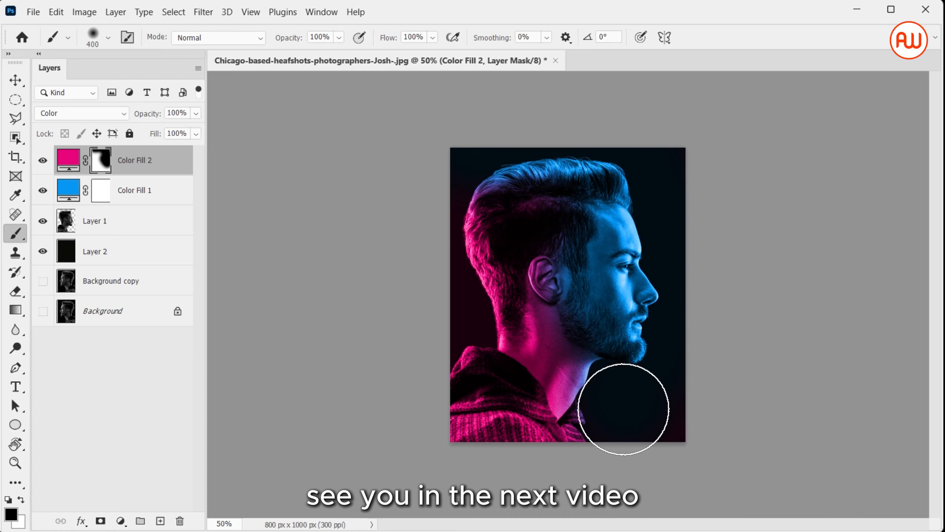
key(ctrl+plus)
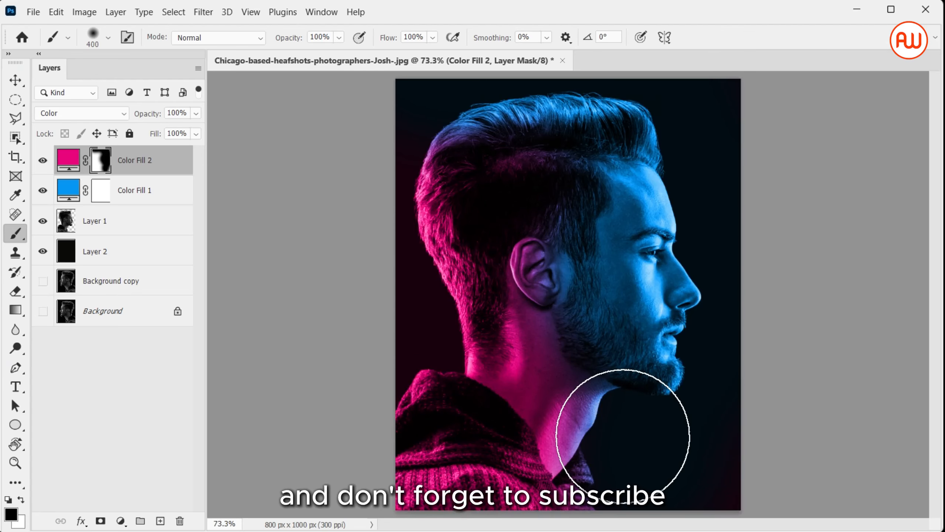